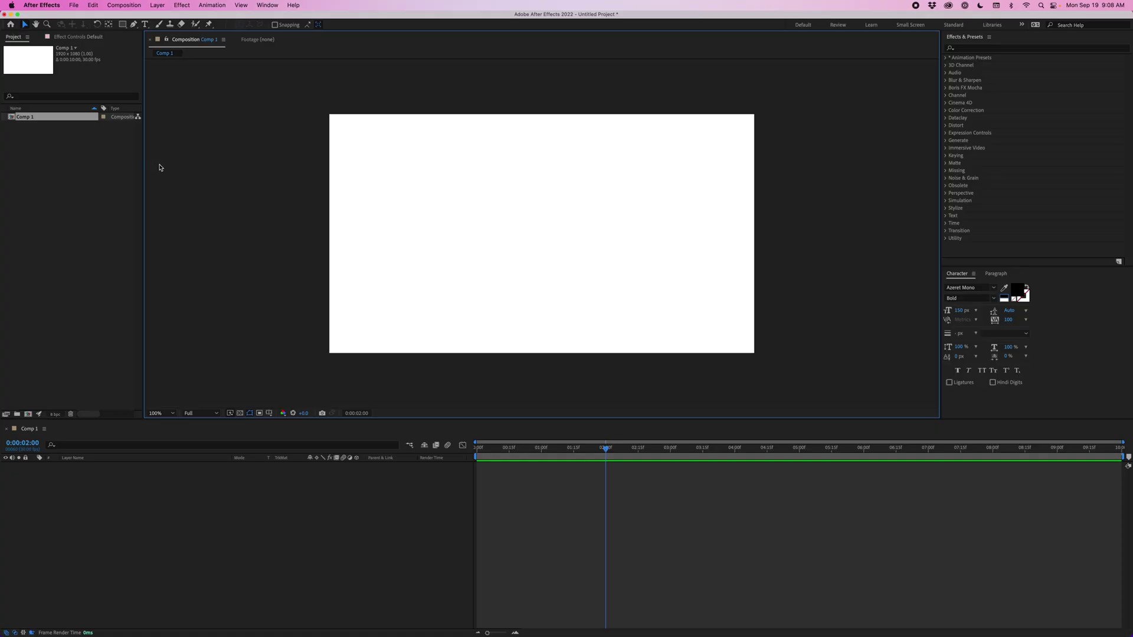
# Apply the Num Pro preset as a new text layer and rename that layer 'num'.
pyautogui.click(983, 50)
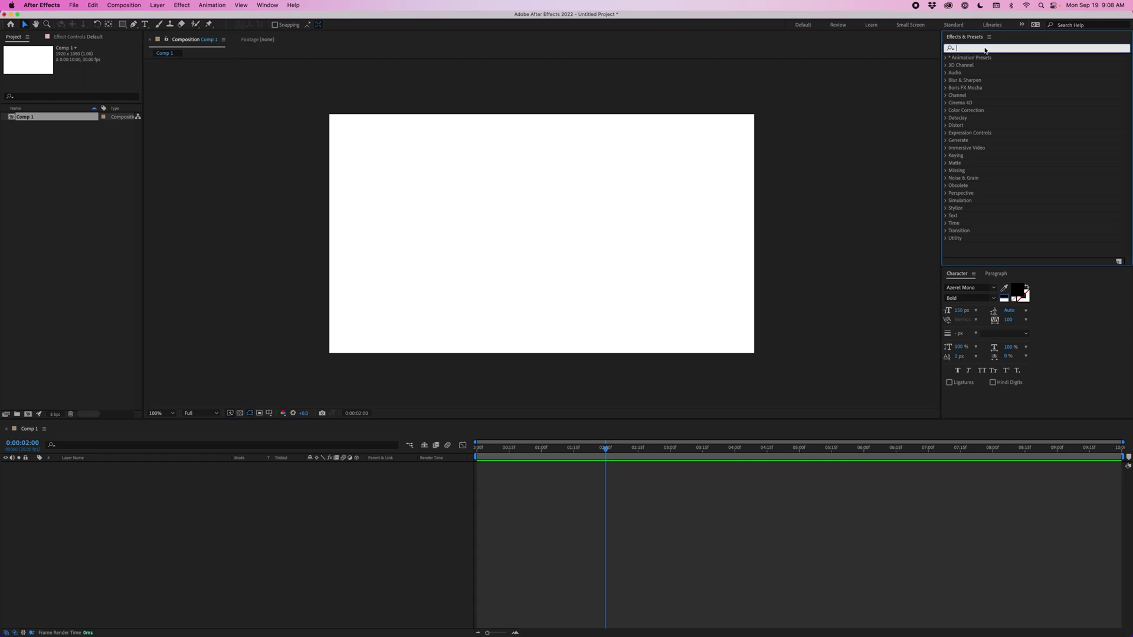
pyautogui.write('num pro')
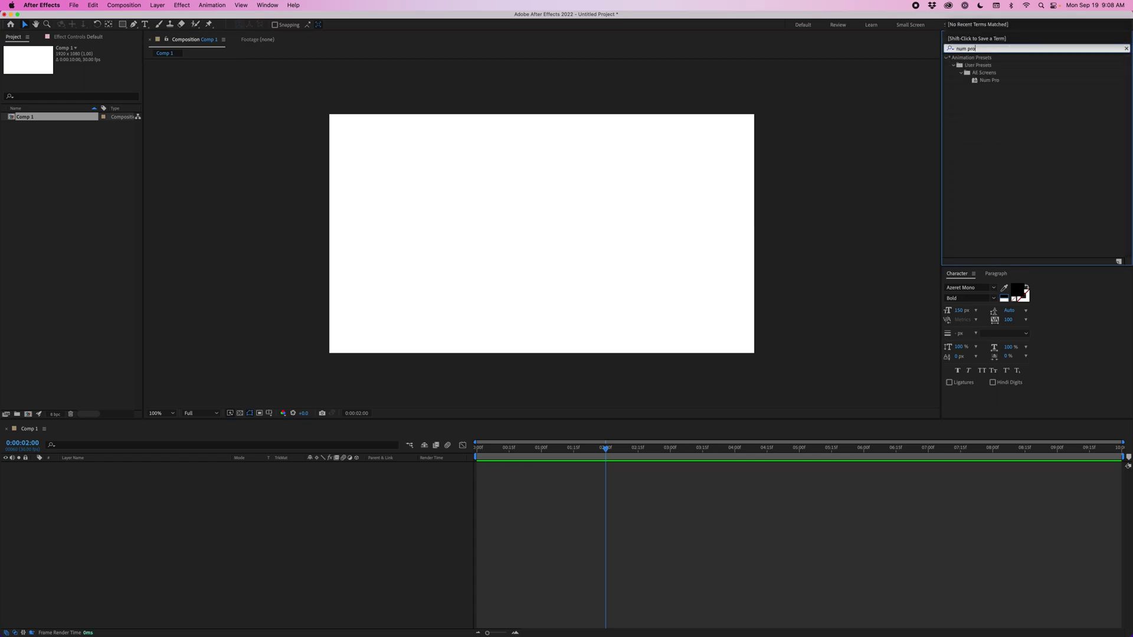
pyautogui.doubleClick(989, 80)
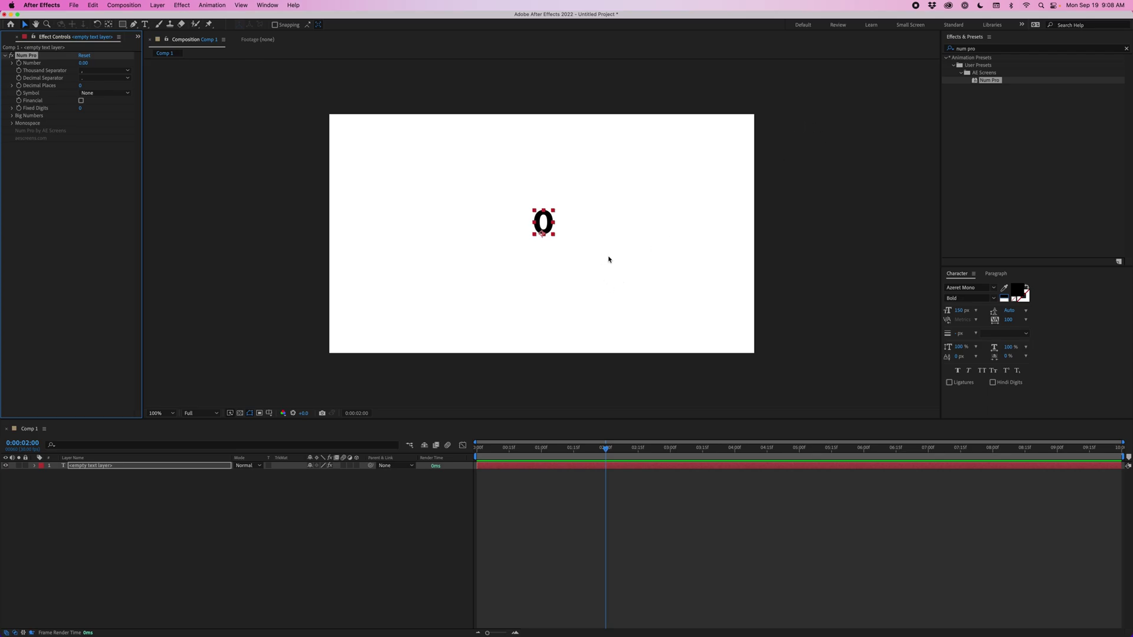
pyautogui.click(539, 503)
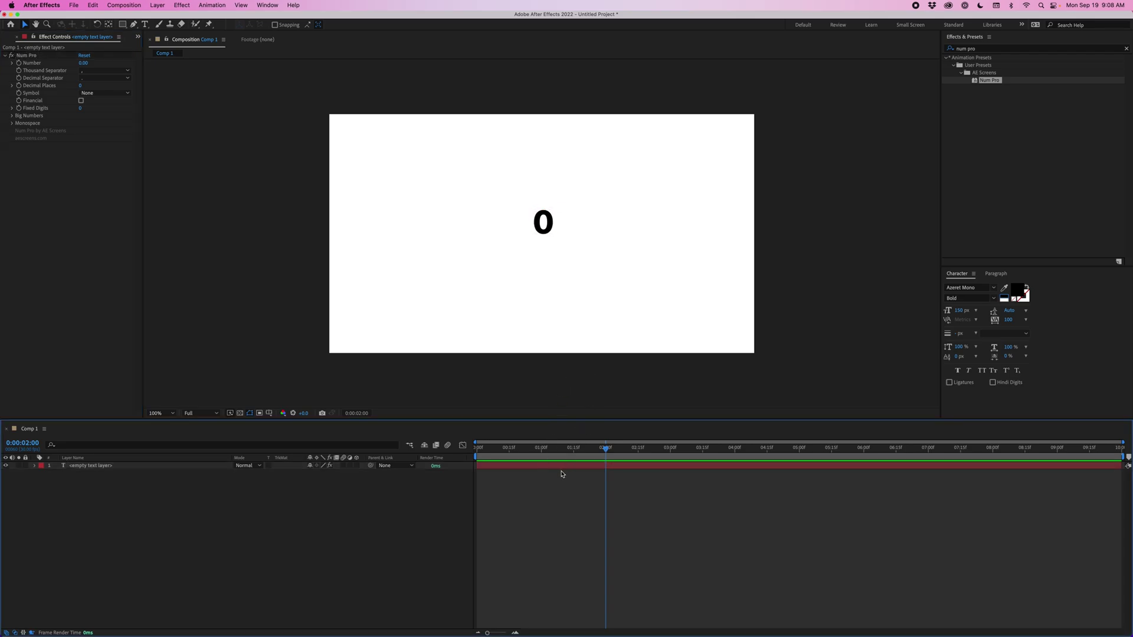
pyautogui.click(121, 466)
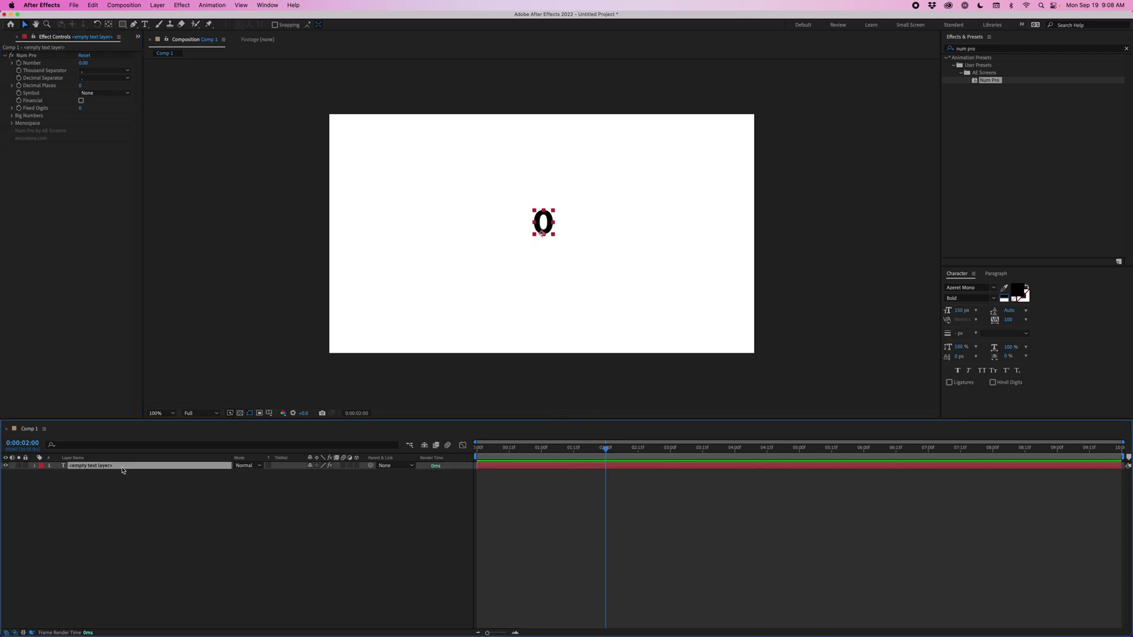
pyautogui.press('Return')
pyautogui.write('num')
pyautogui.press('Return')
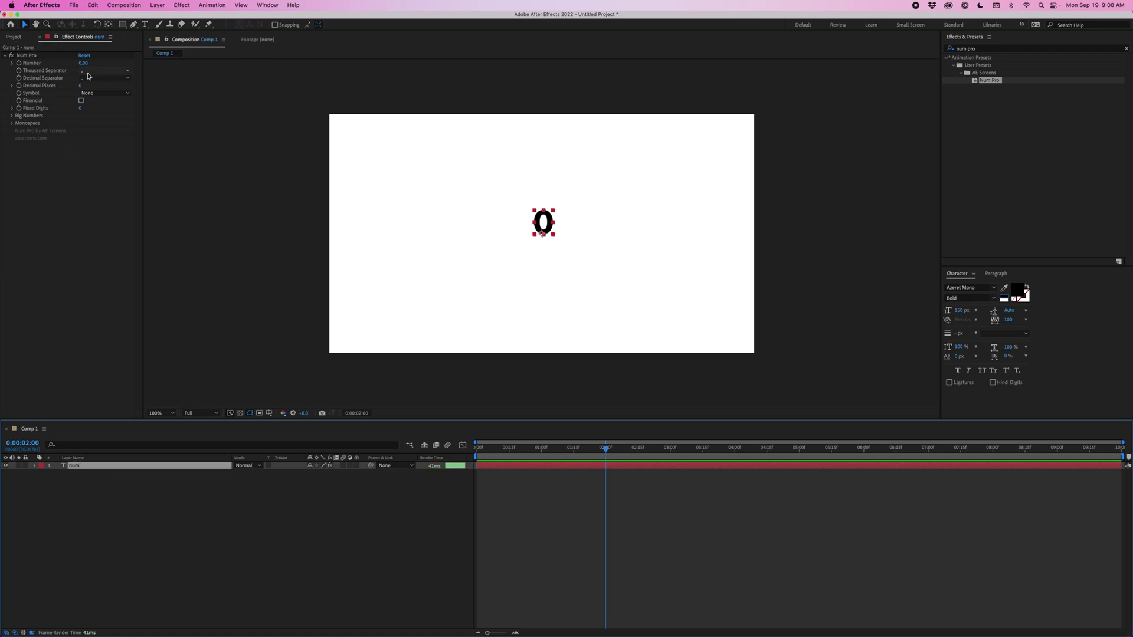
# Set the counter's Number to 1 at the start of the timeline.
pyautogui.moveTo(83, 62); pyautogui.dragTo(425, 88)
pyautogui.moveTo(487, 443); pyautogui.dragTo(479, 441)
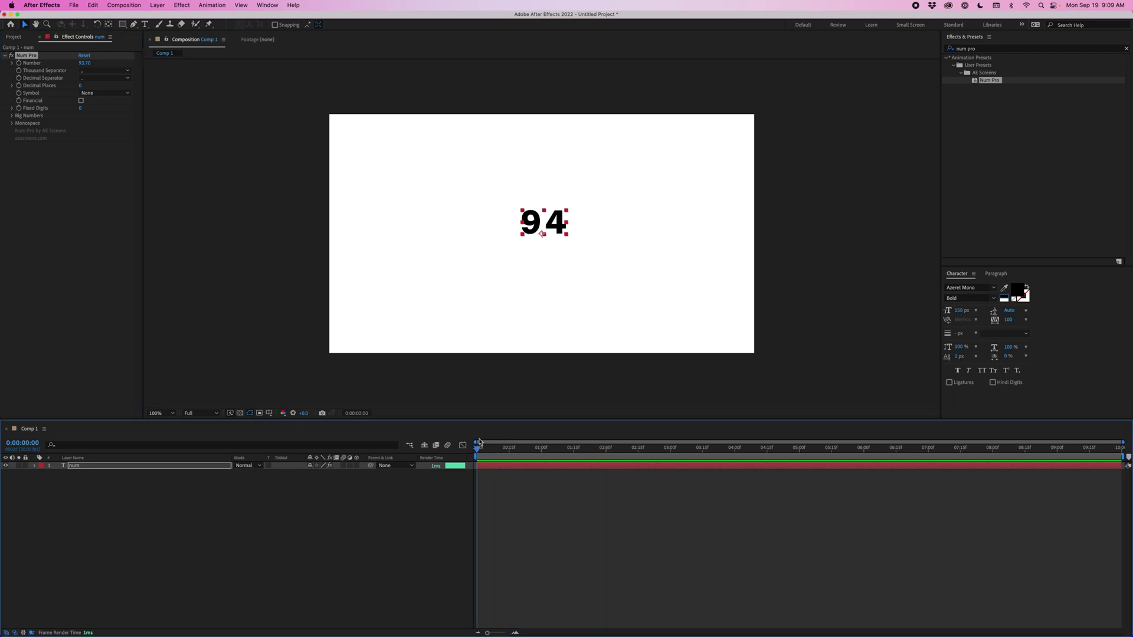
pyautogui.click(83, 63)
pyautogui.write('1')
pyautogui.press('Return')
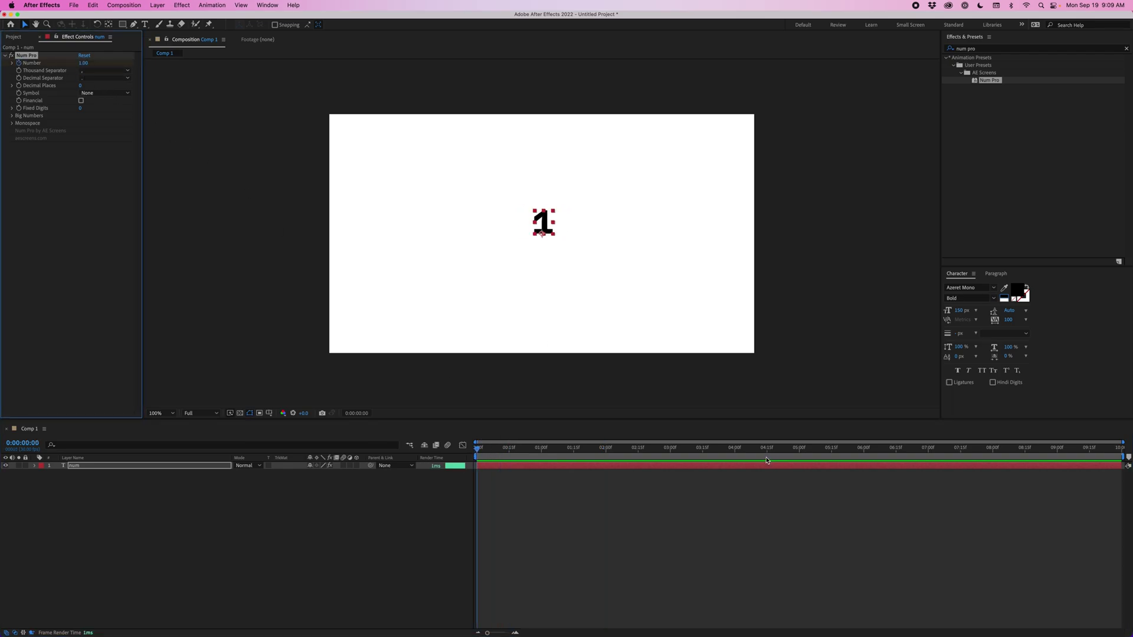
# Set the counter's Number to 1000000 at 0:00:04:01.
pyautogui.moveTo(730, 450); pyautogui.dragTo(737, 451)
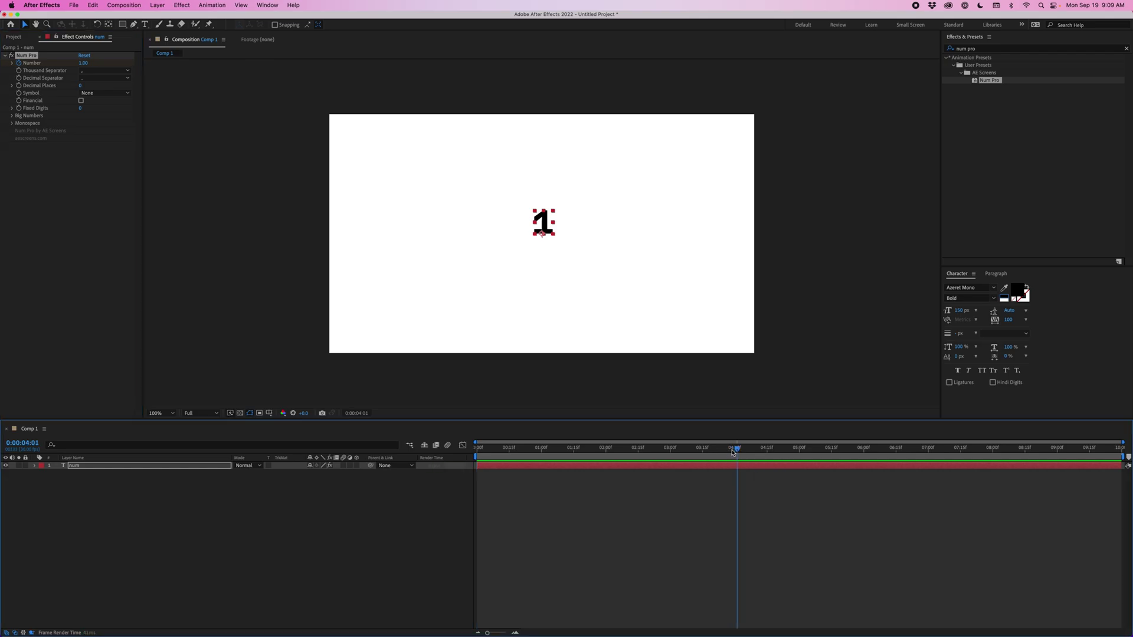
pyautogui.click(83, 63)
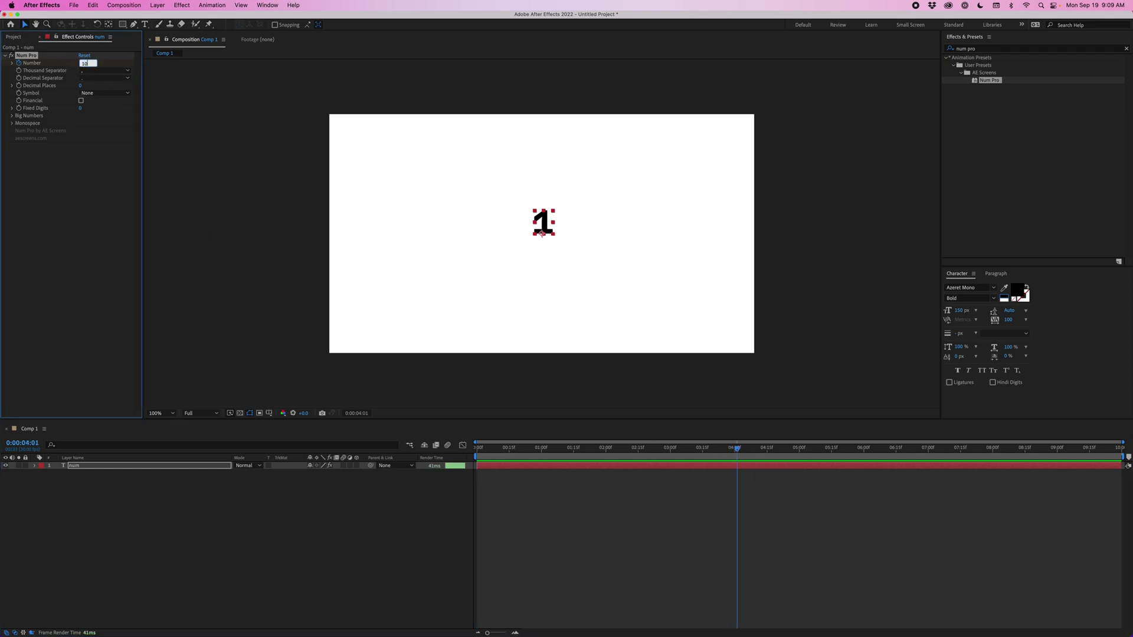
pyautogui.write('1000000')
pyautogui.press('Return')
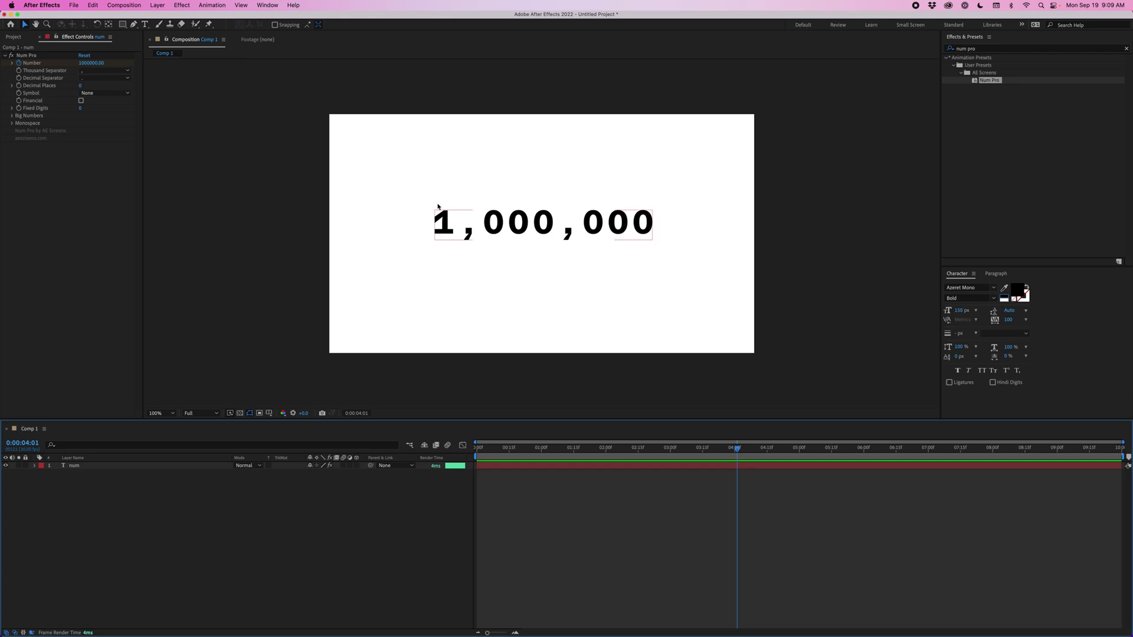
pyautogui.click(111, 72)
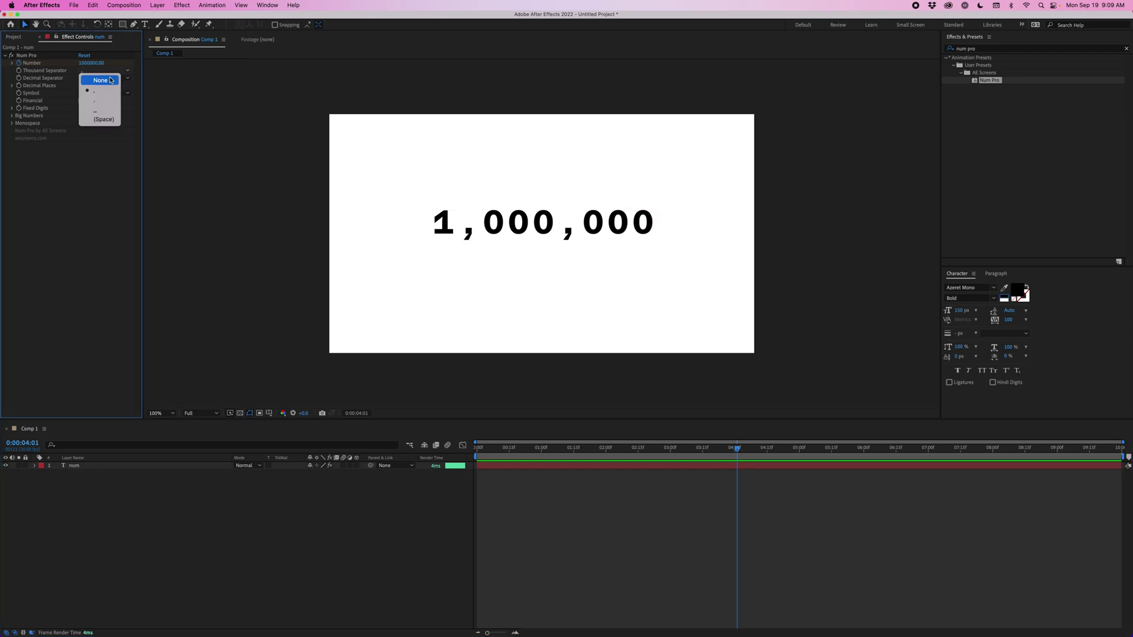
pyautogui.click(110, 80)
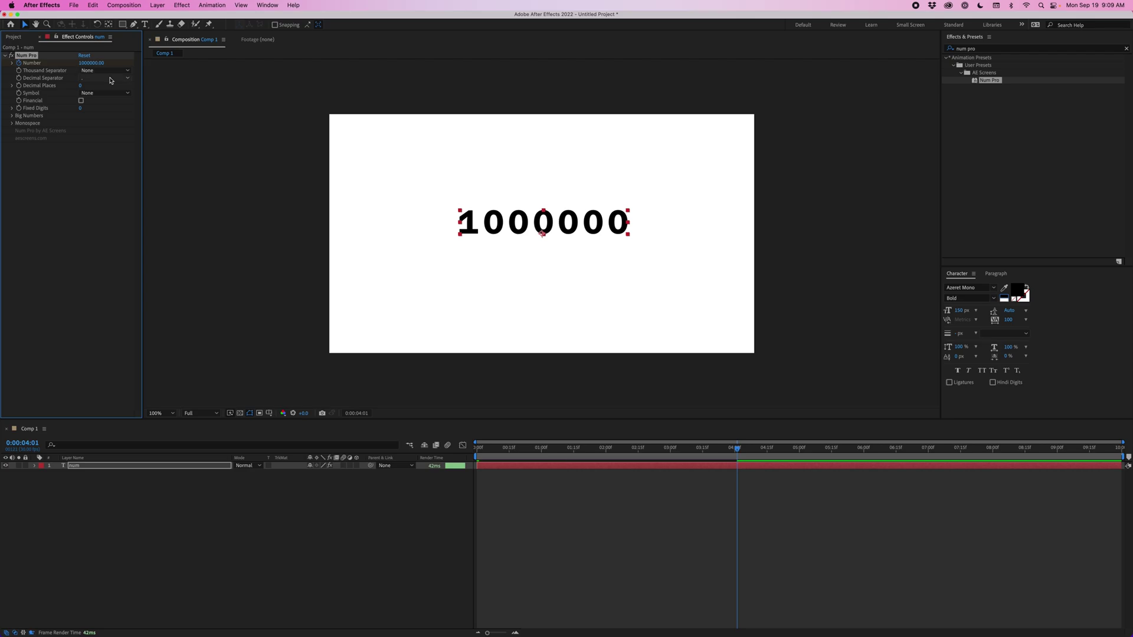
pyautogui.click(112, 72)
pyautogui.click(112, 72)
pyautogui.click(102, 77)
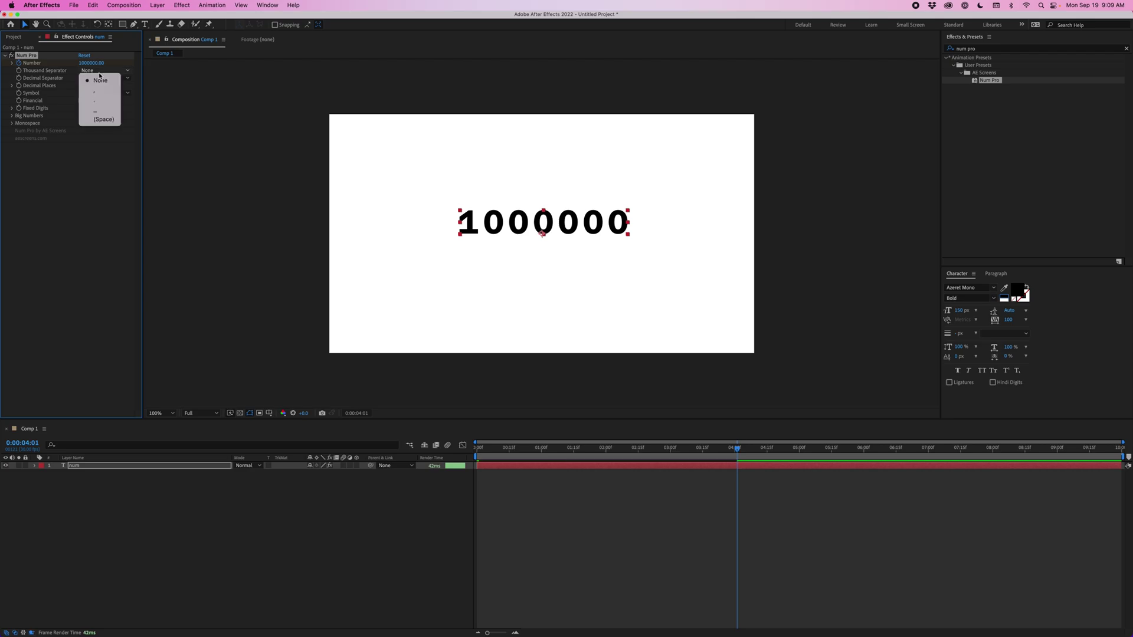
pyautogui.click(102, 77)
pyautogui.click(103, 71)
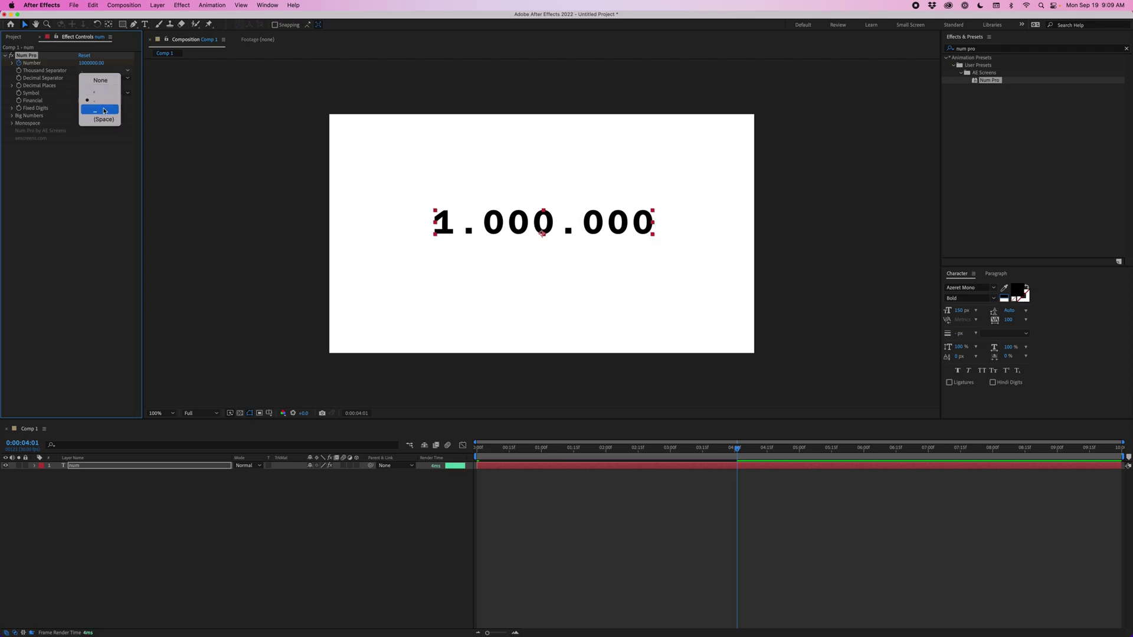
pyautogui.click(101, 110)
pyautogui.click(102, 72)
pyautogui.click(97, 90)
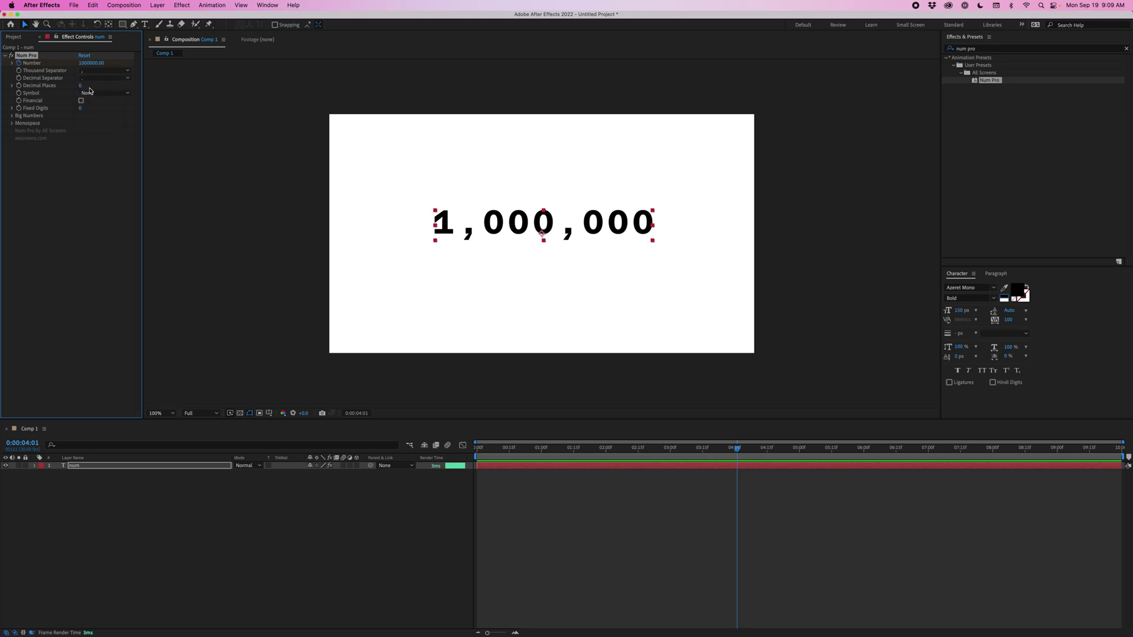
# Set the counter's Decimal Places to 2.
pyautogui.click(80, 85)
pyautogui.write('2')
pyautogui.press('Return')
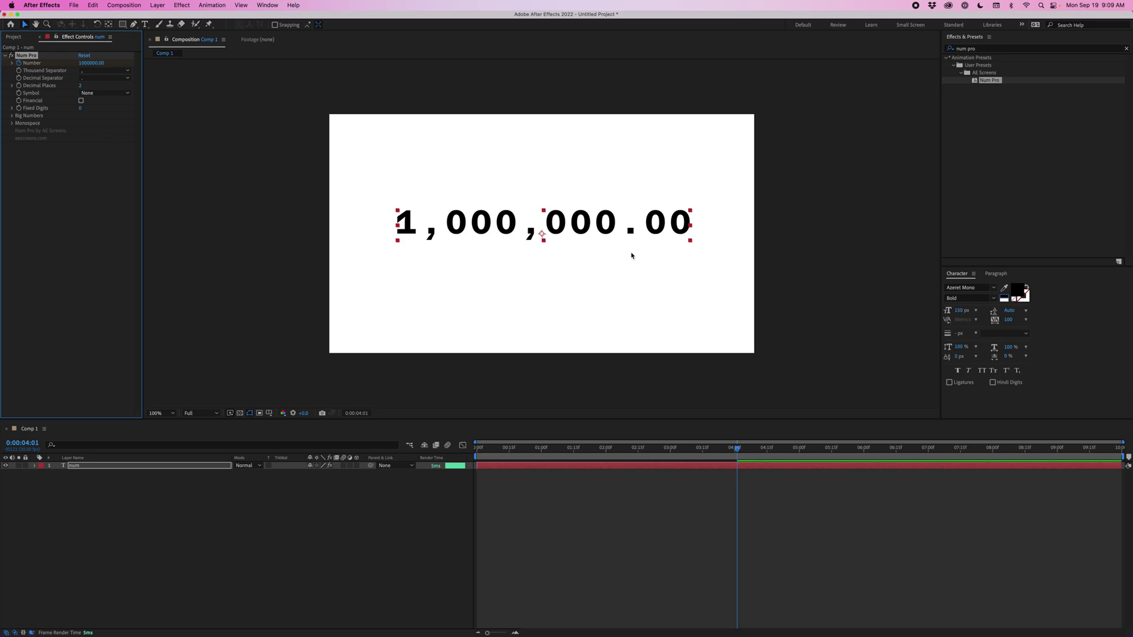
# Try comma and underscore decimal separators, then settle on a space.
pyautogui.click(92, 80)
pyautogui.click(92, 80)
pyautogui.click(92, 78)
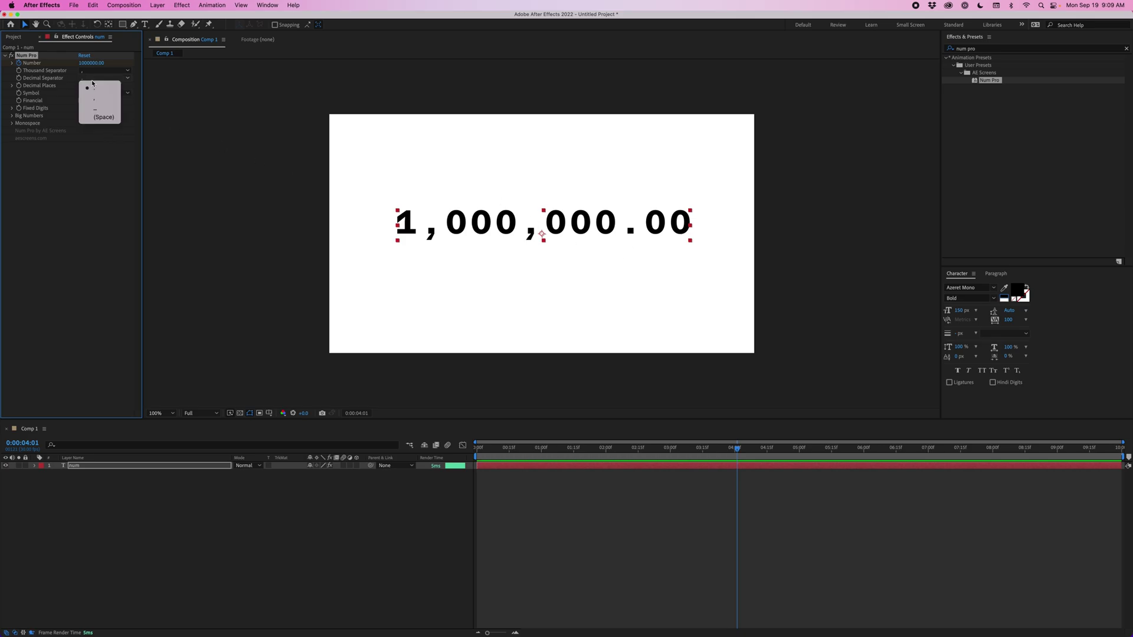
pyautogui.click(90, 103)
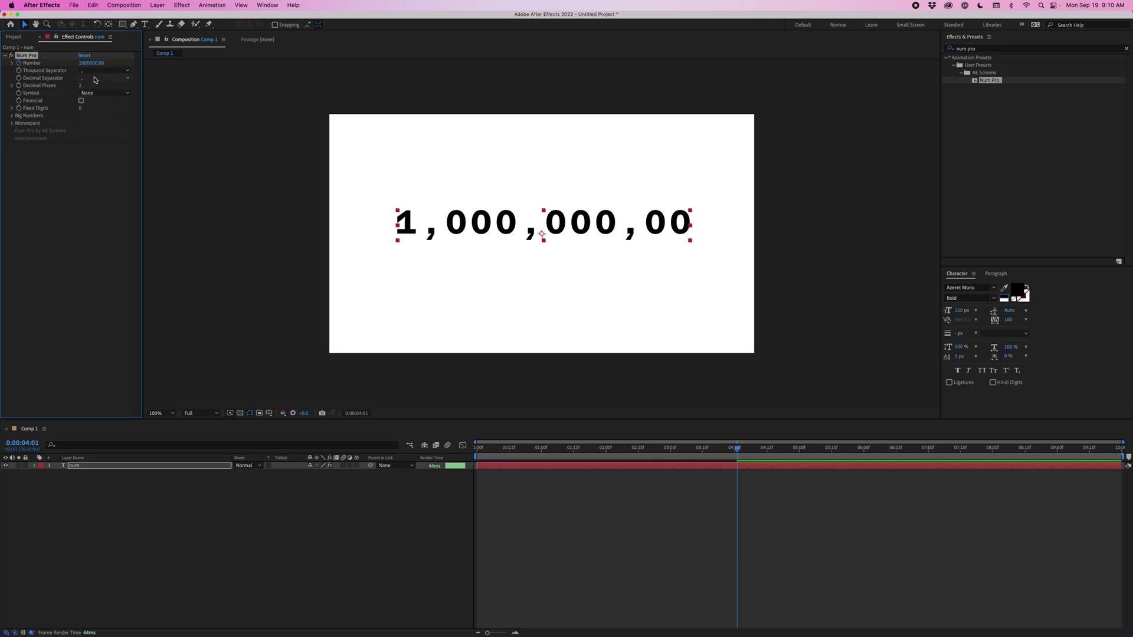
pyautogui.click(94, 78)
pyautogui.click(95, 86)
pyautogui.click(95, 82)
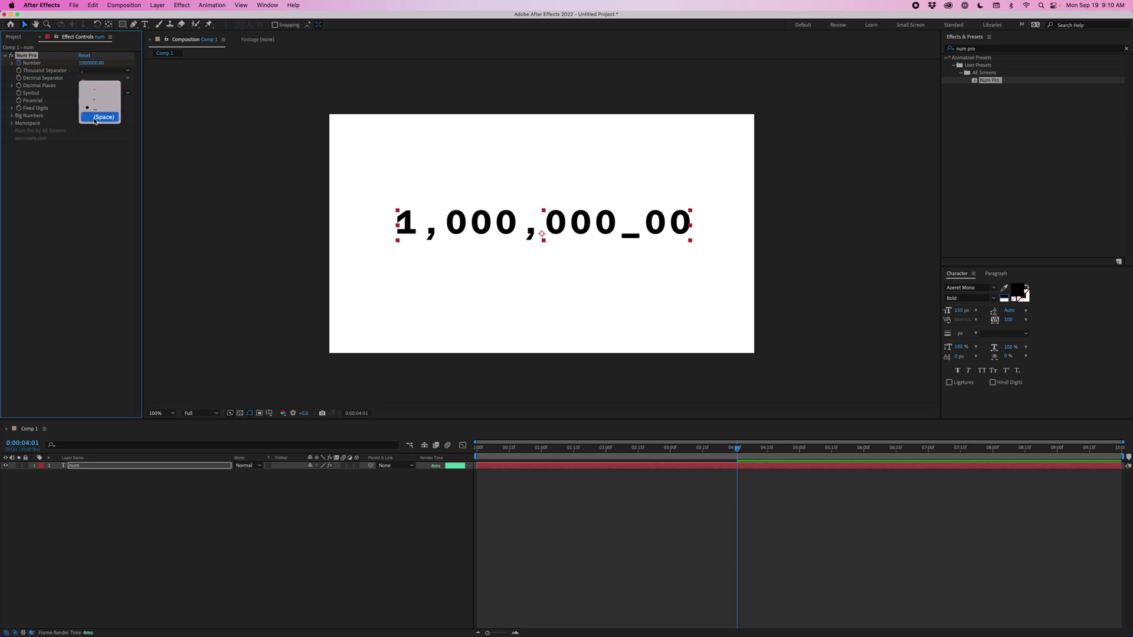
pyautogui.click(97, 117)
pyautogui.click(98, 88)
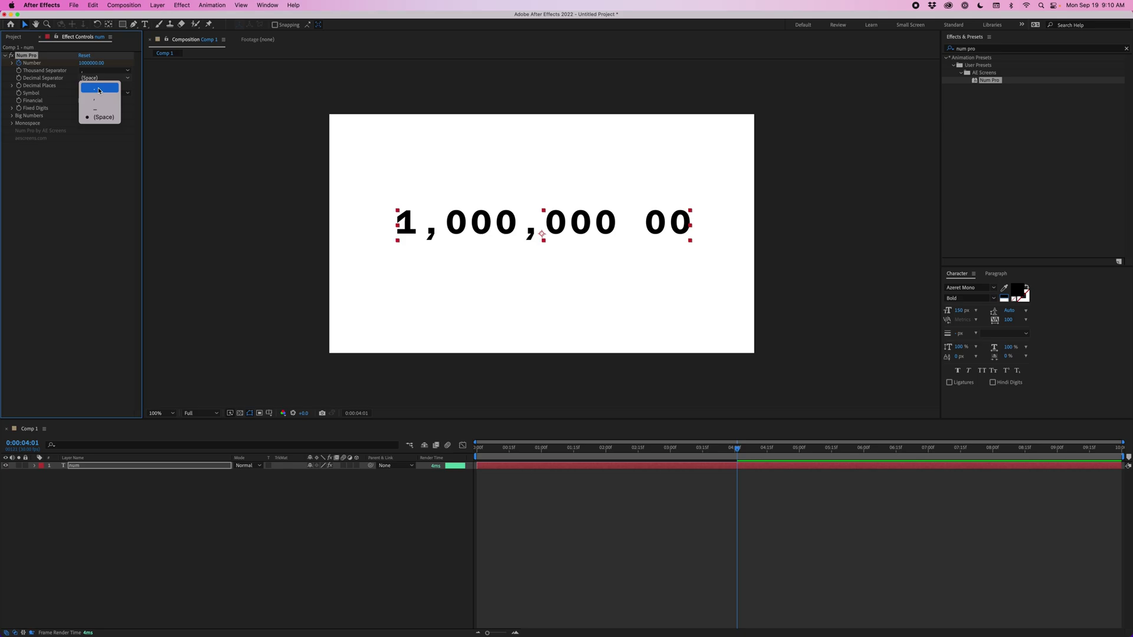
# Restore the period separator, try $ and % symbols, then choose Custom Leading.
pyautogui.click(99, 88)
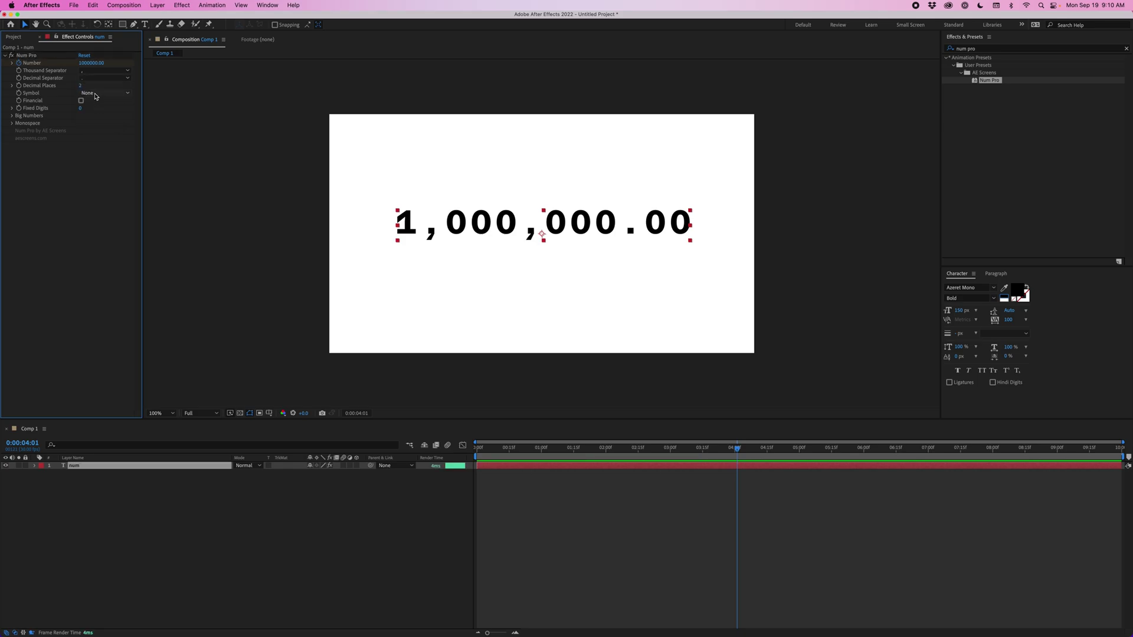
pyautogui.click(95, 95)
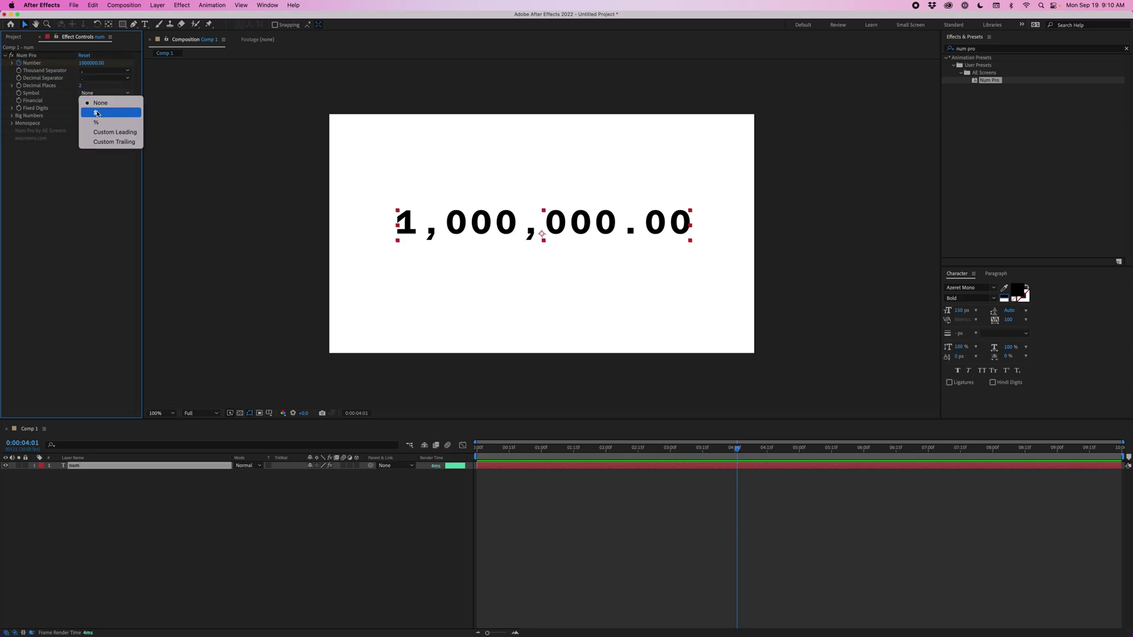
pyautogui.click(97, 114)
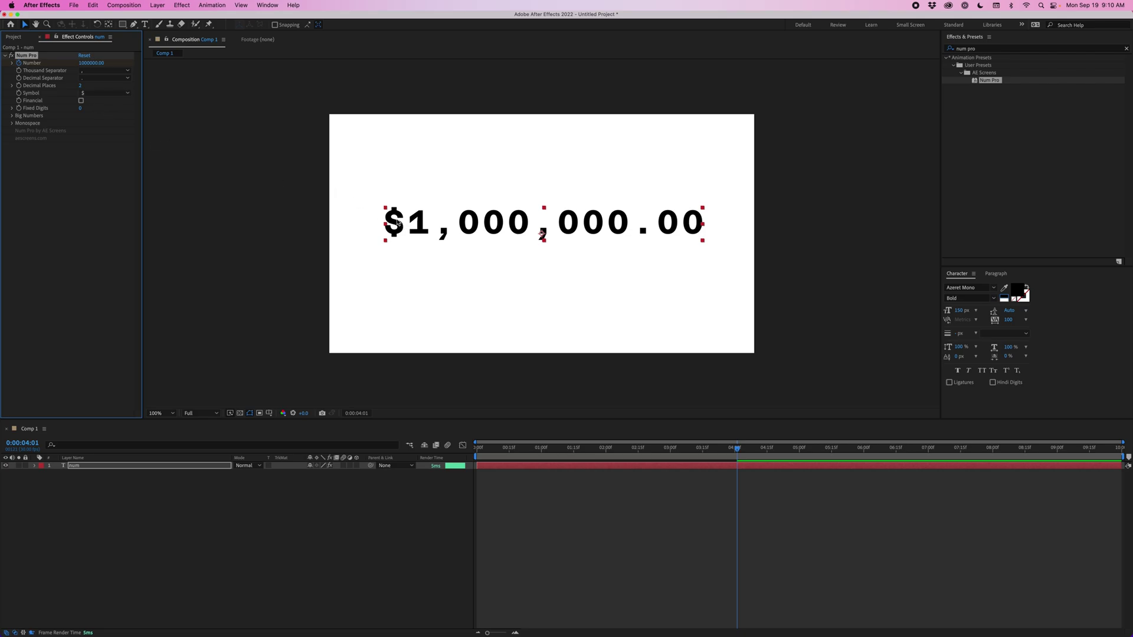
pyautogui.click(103, 93)
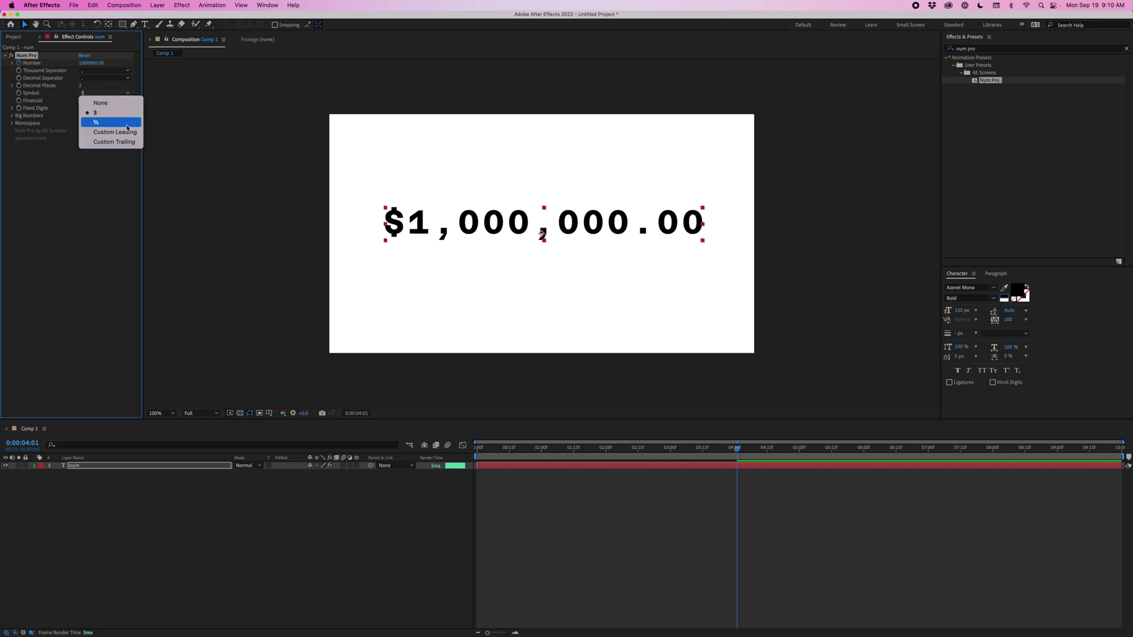
pyautogui.click(143, 134)
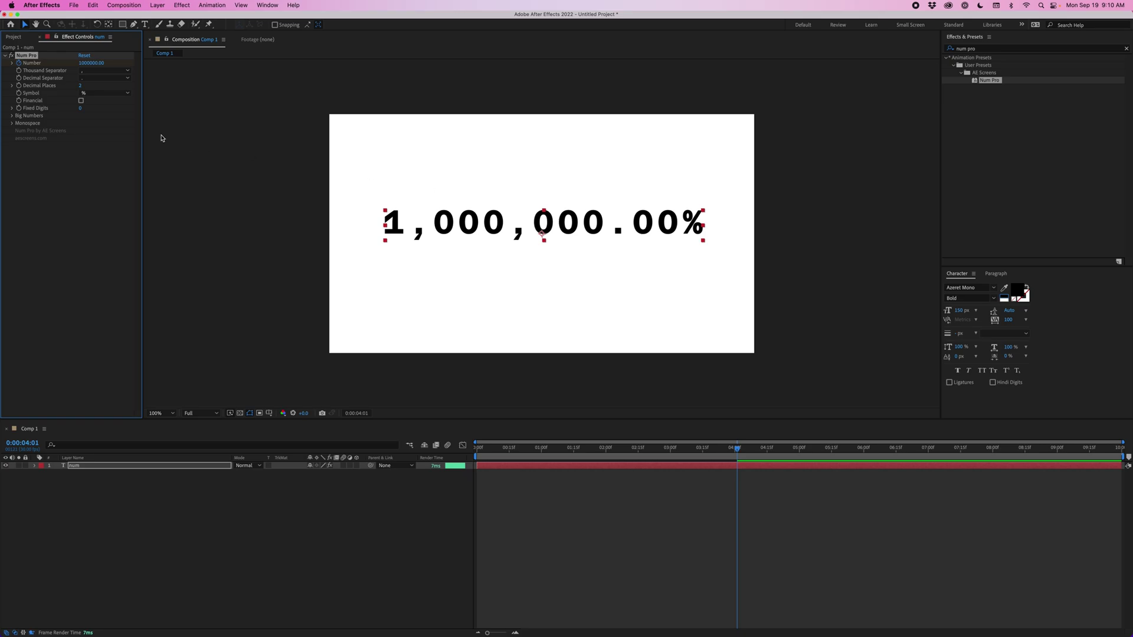
pyautogui.click(101, 94)
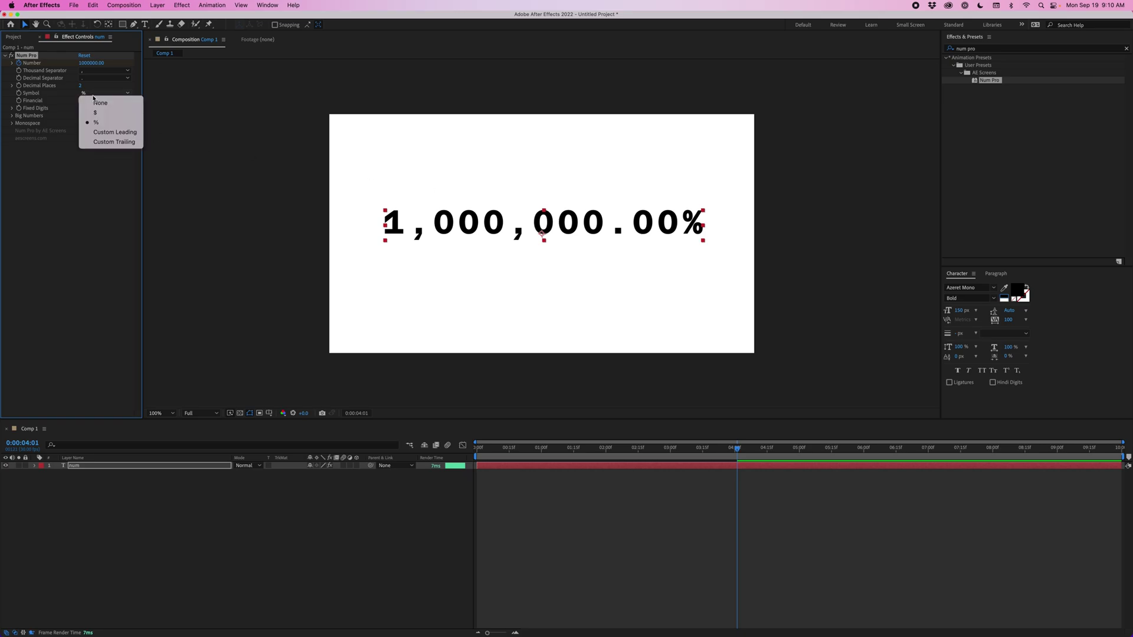
pyautogui.click(117, 132)
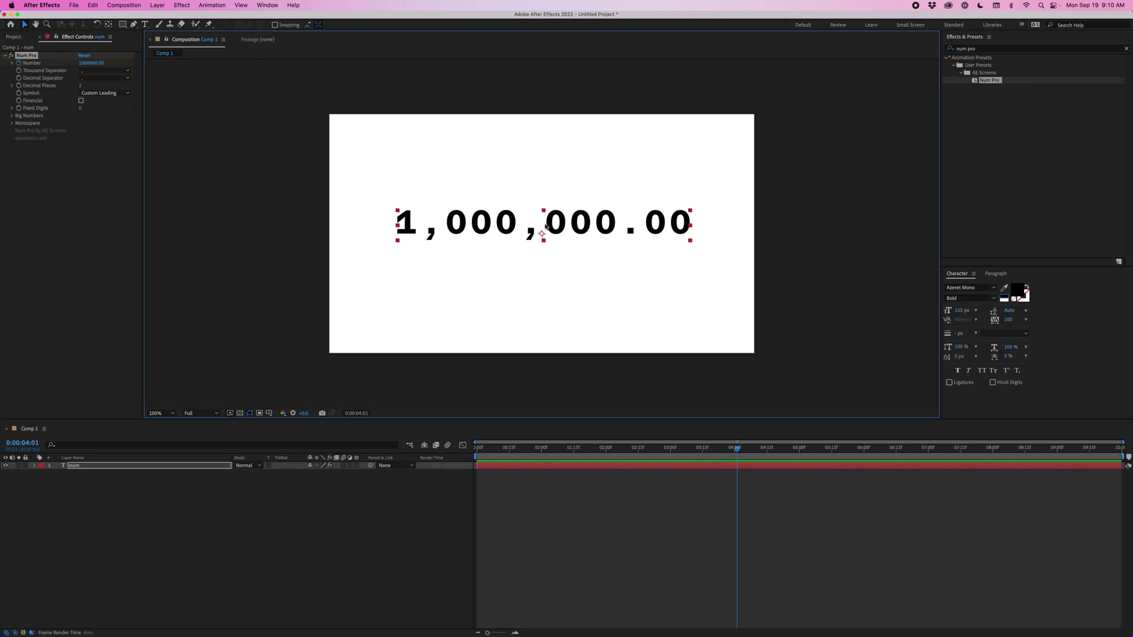
# Type x as the custom symbol, switch to Custom Trailing, and replace it with #.
pyautogui.doubleClick(545, 223)
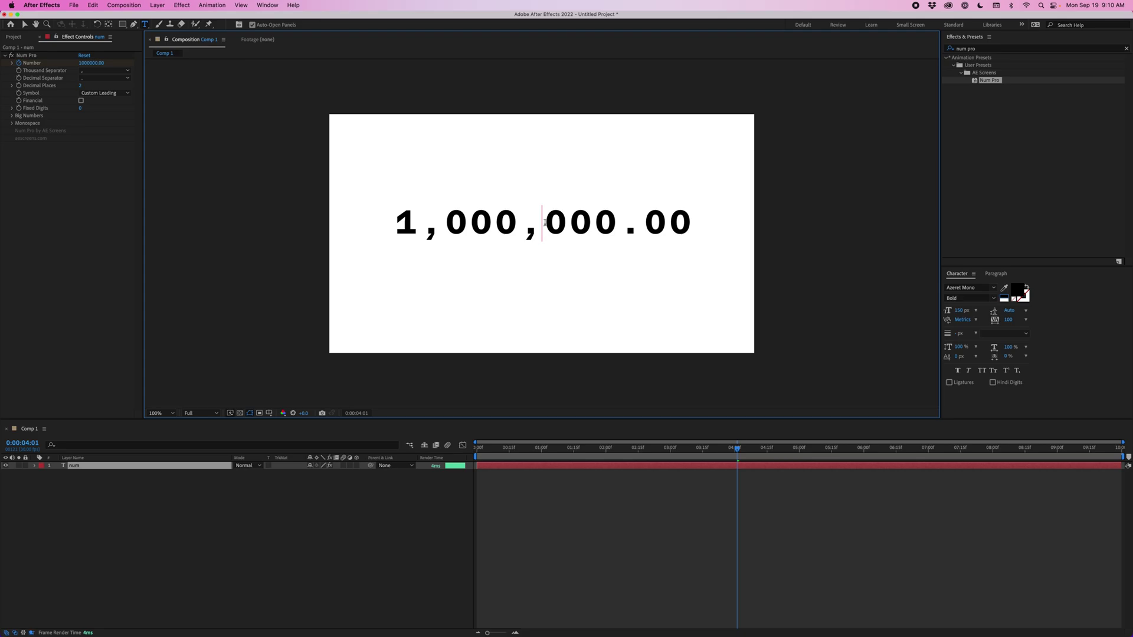
pyautogui.write('x')
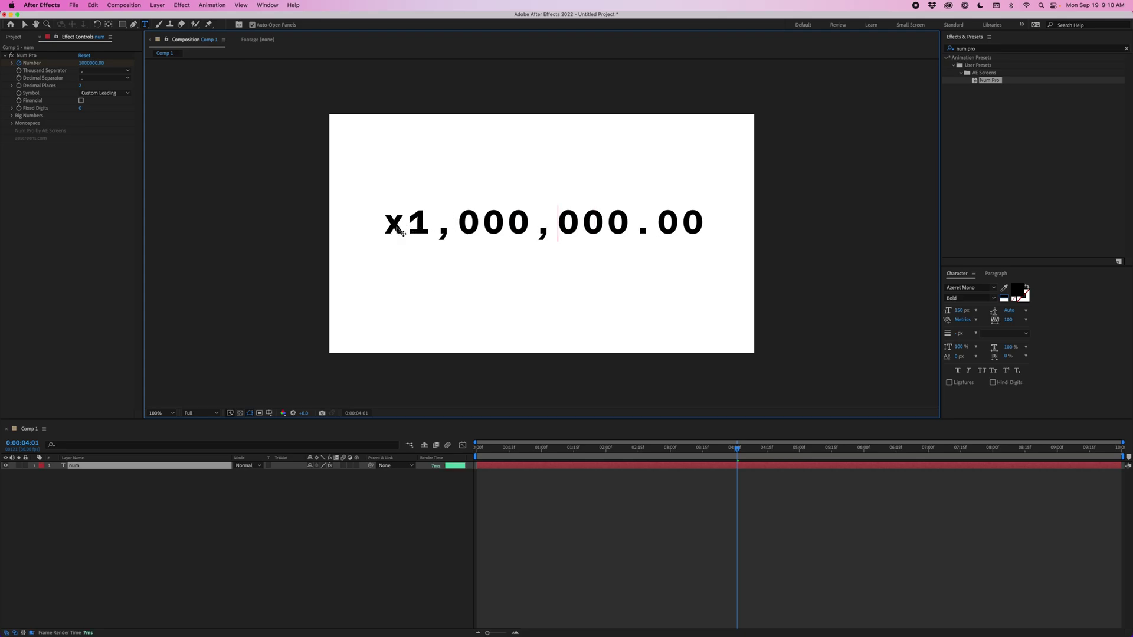
pyautogui.click(102, 94)
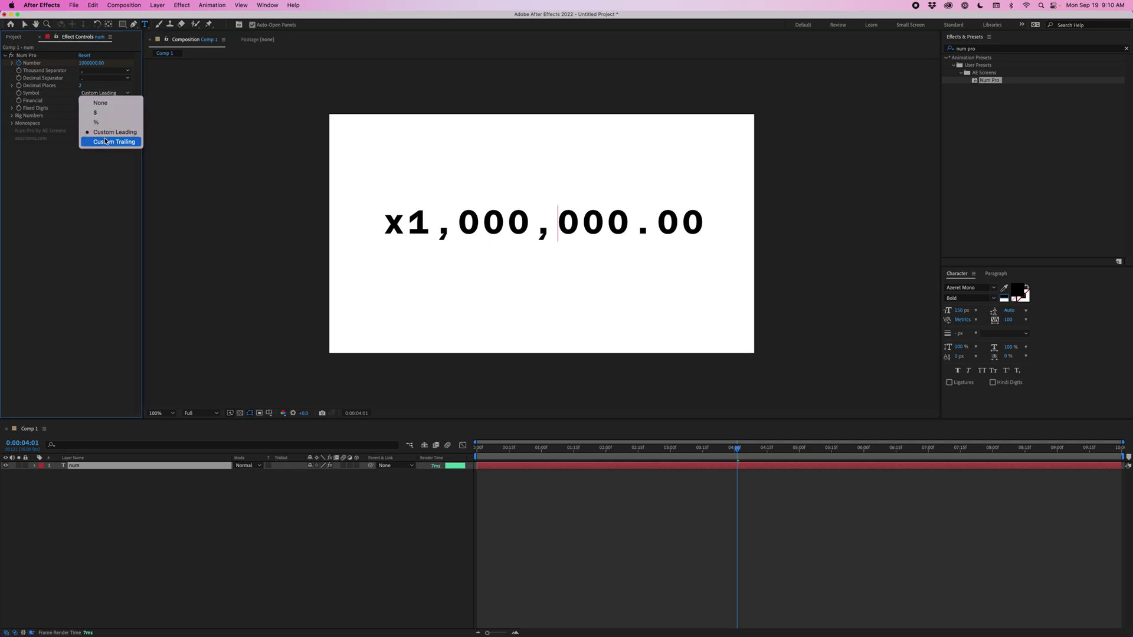
pyautogui.click(105, 141)
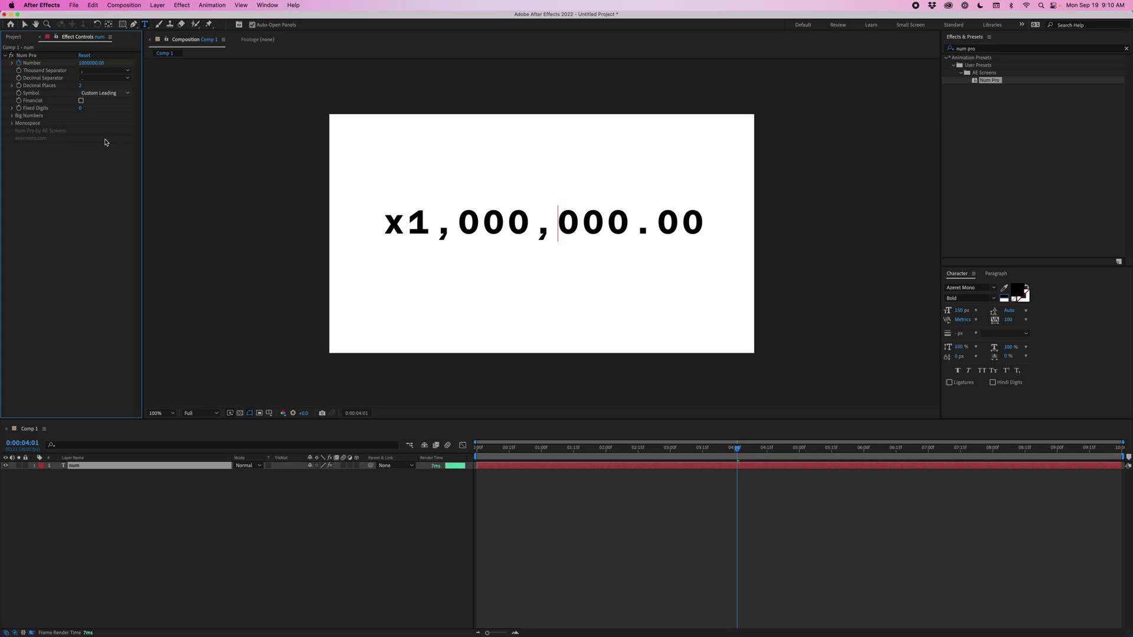
pyautogui.moveTo(534, 224); pyautogui.dragTo(544, 224)
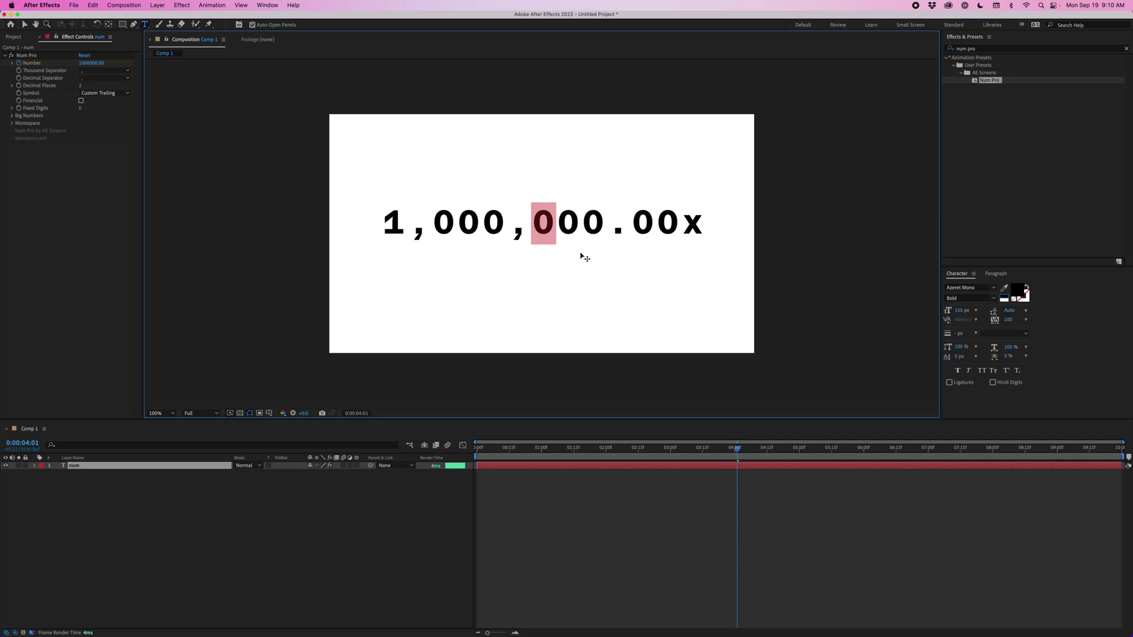
pyautogui.press('BackSpace')
pyautogui.write('#')
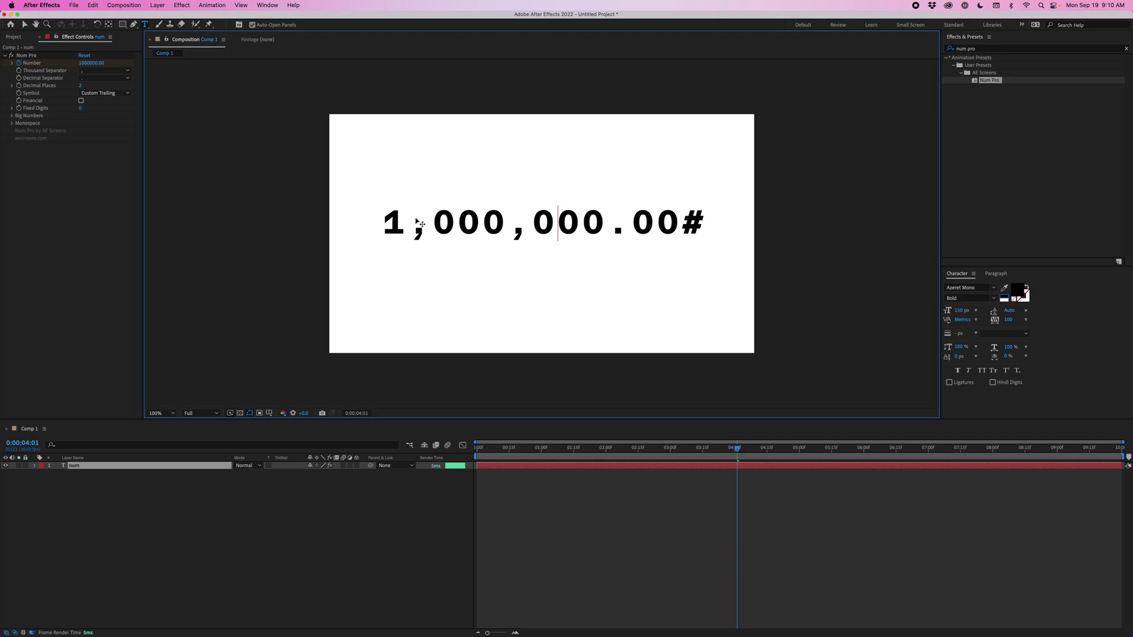
pyautogui.click(108, 93)
# Set Symbol to None and make the counter's Number negative.
pyautogui.click(112, 104)
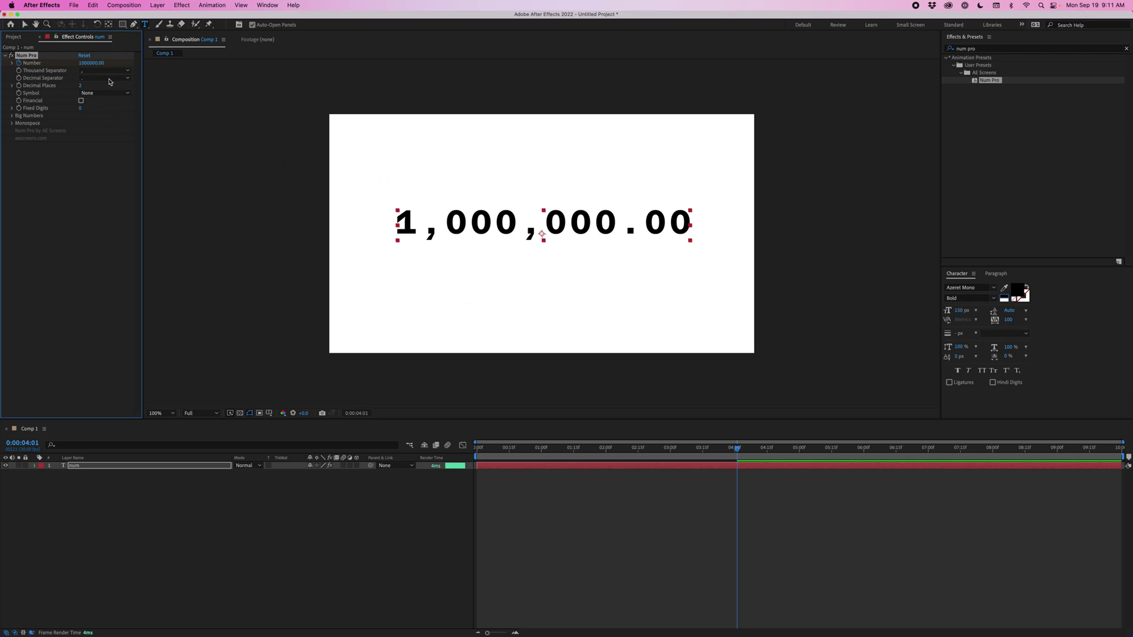
pyautogui.click(83, 63)
pyautogui.write('-')
pyautogui.press('Return')
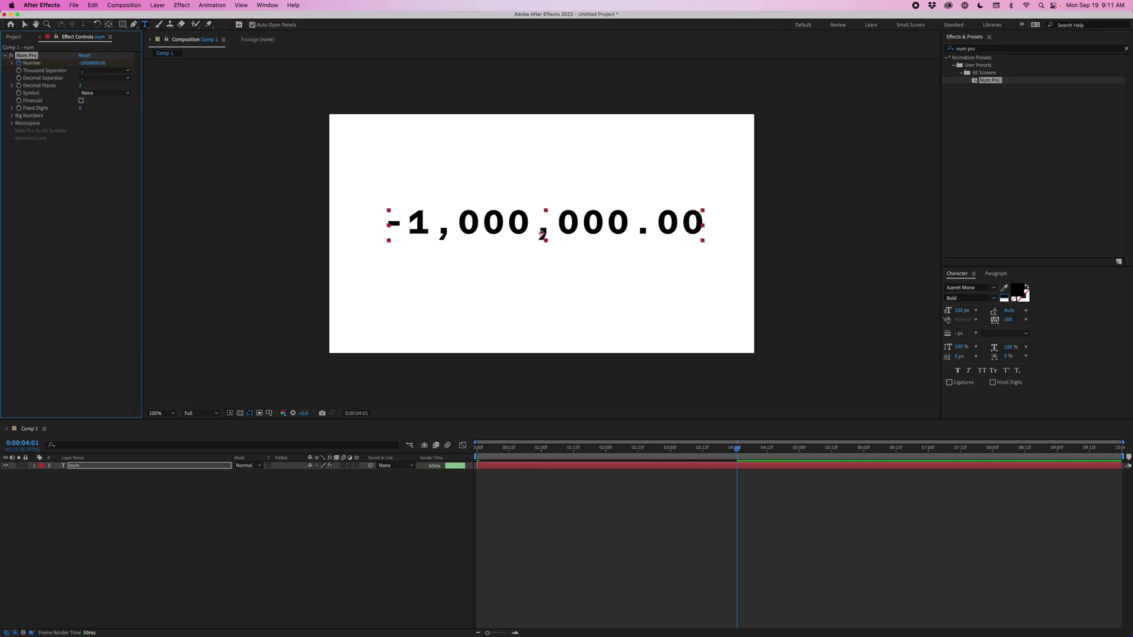
# Toggle the Financial option to preview negatives in parentheses.
pyautogui.click(588, 506)
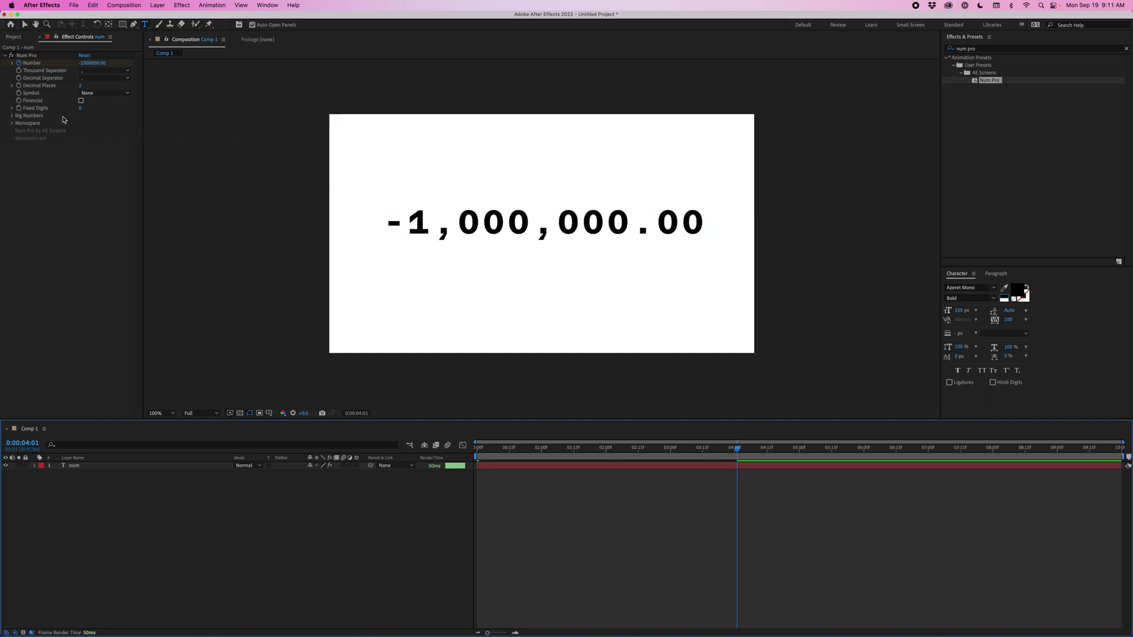
pyautogui.click(82, 102)
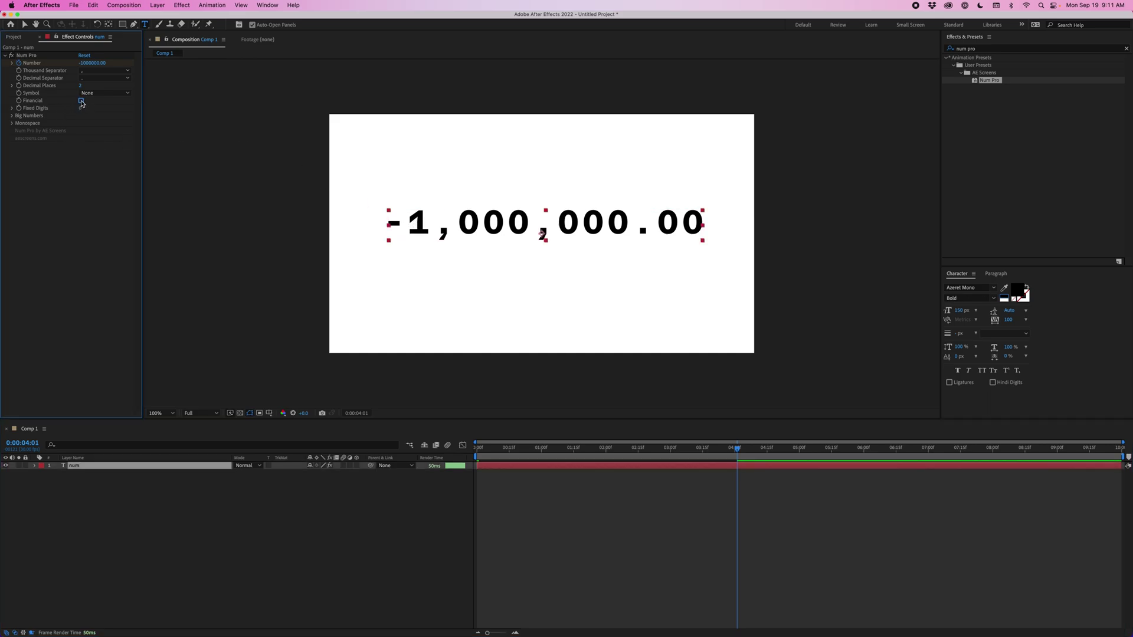
pyautogui.click(82, 102)
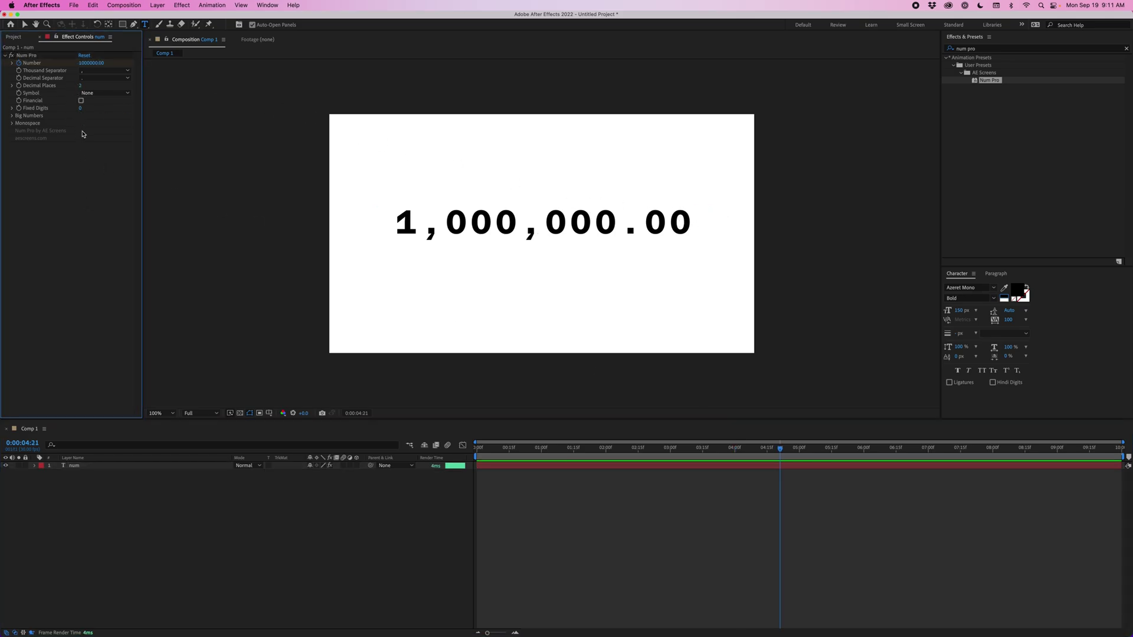
# Set Decimal Places to 0 and the Thousand Separator to None.
pyautogui.click(82, 87)
pyautogui.write('0')
pyautogui.press('Return')
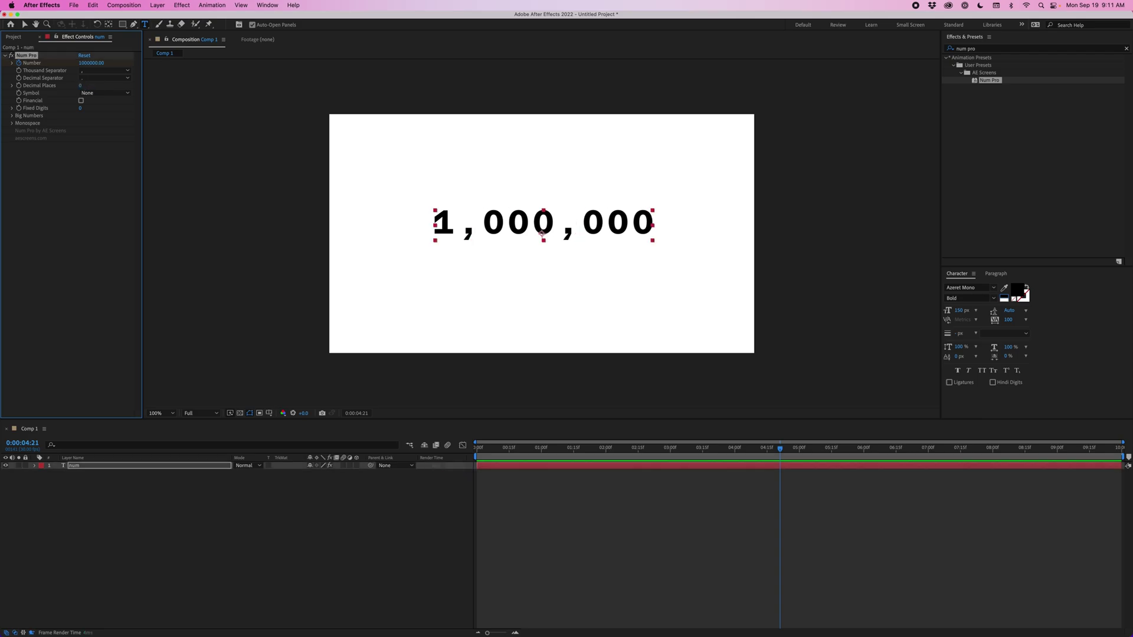
pyautogui.click(93, 71)
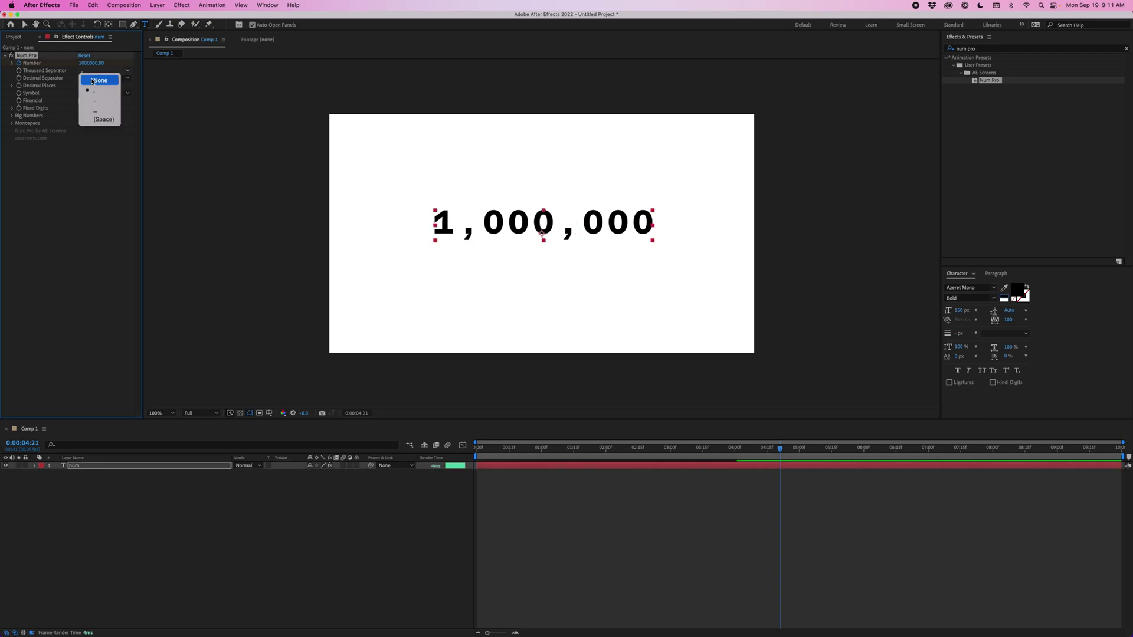
pyautogui.click(94, 81)
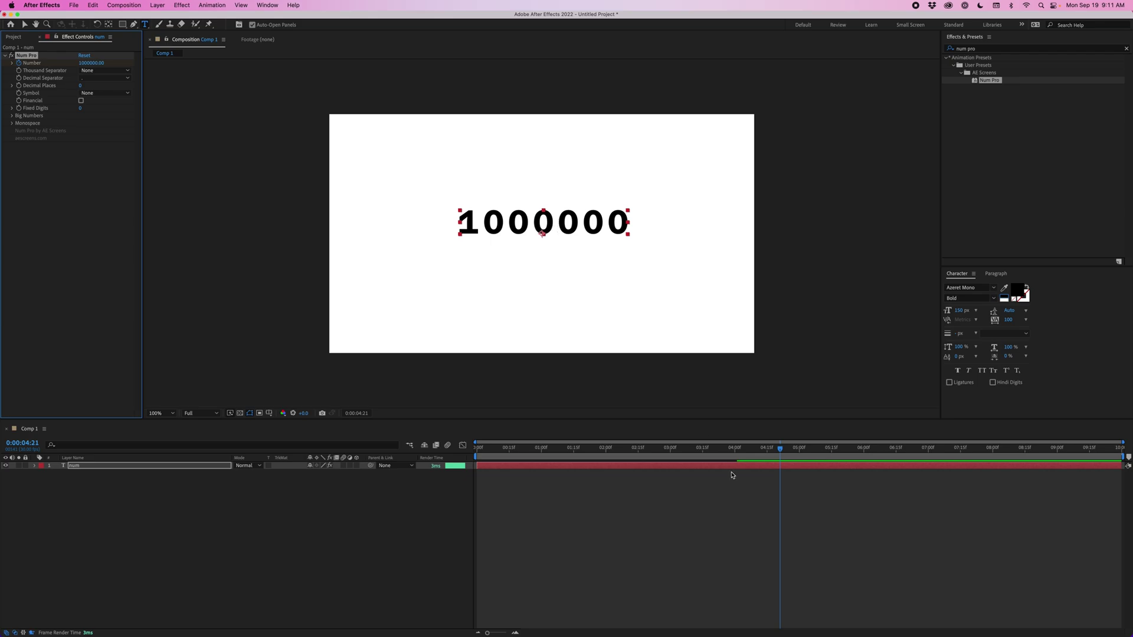
# Preview Fixed Digits of 7 mid-count, then undo the separator and fixed-digit changes.
pyautogui.moveTo(725, 450); pyautogui.dragTo(691, 449)
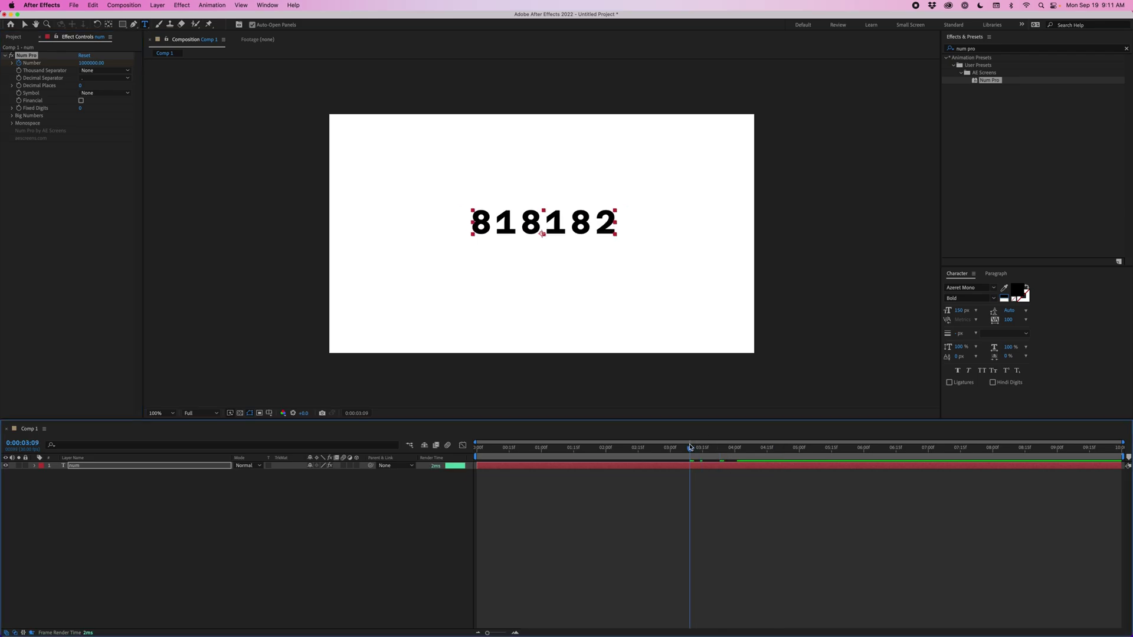
pyautogui.click(81, 107)
pyautogui.write('7')
pyautogui.press('Return')
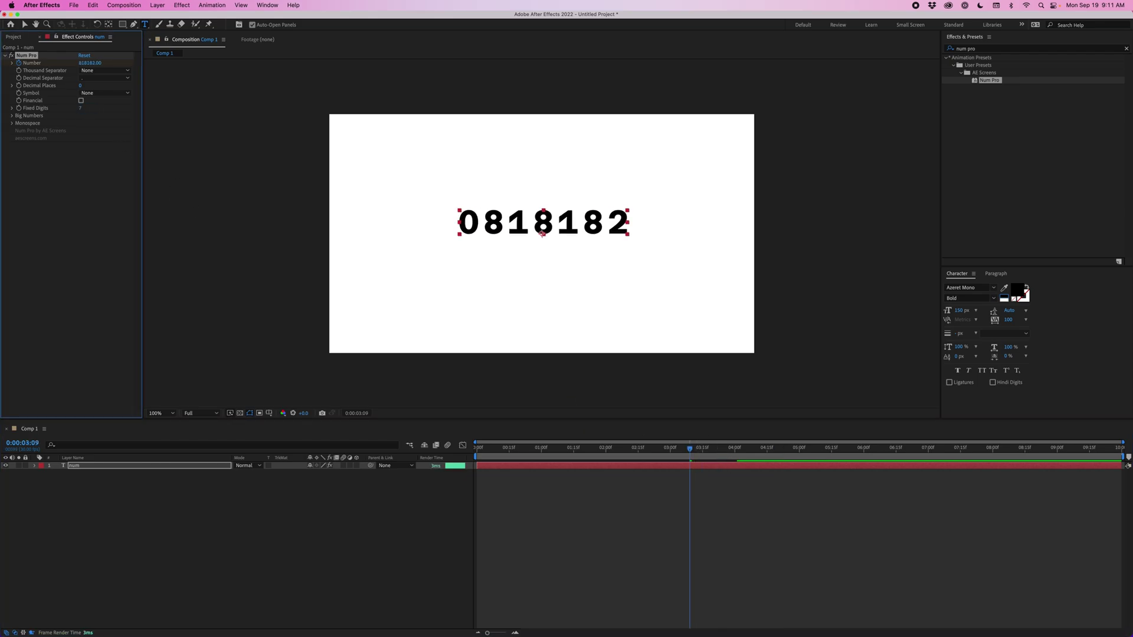
pyautogui.moveTo(678, 448); pyautogui.dragTo(775, 449)
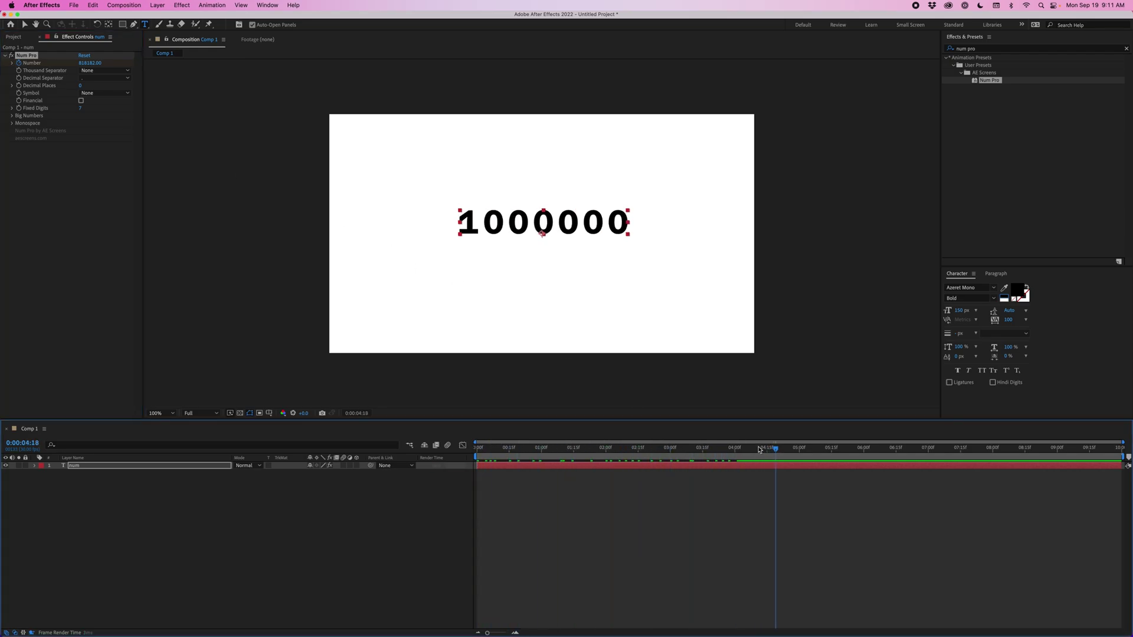
pyautogui.press('super+z')
pyautogui.press('super+z')
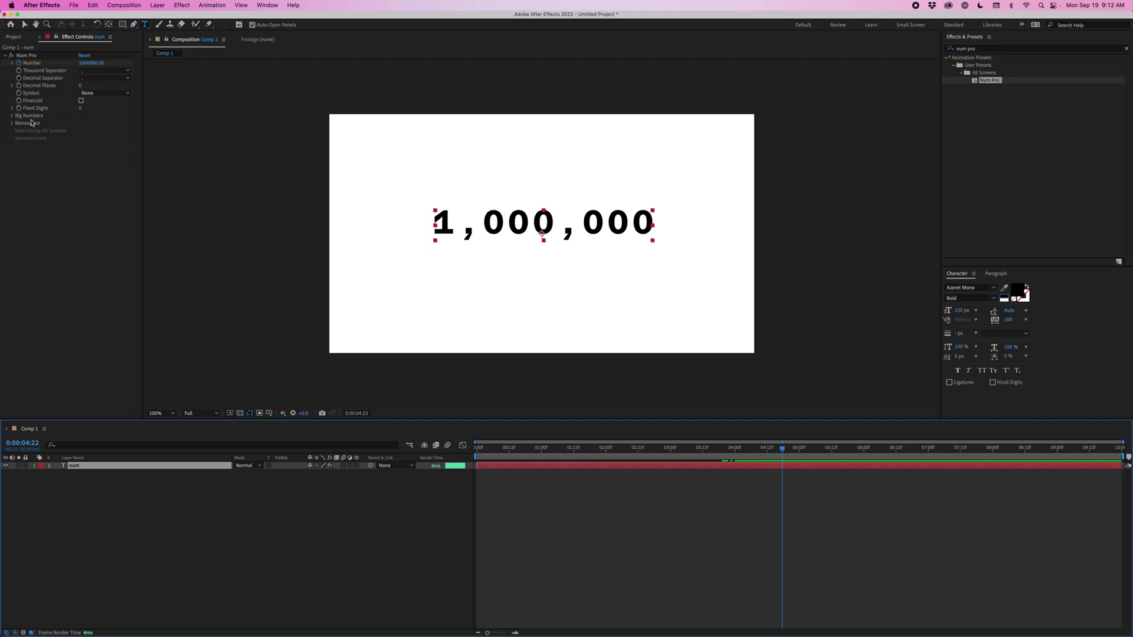
# Enable Abbreviations under Big Numbers and scrub to preview values like 330.6K and 1.0M.
pyautogui.click(13, 116)
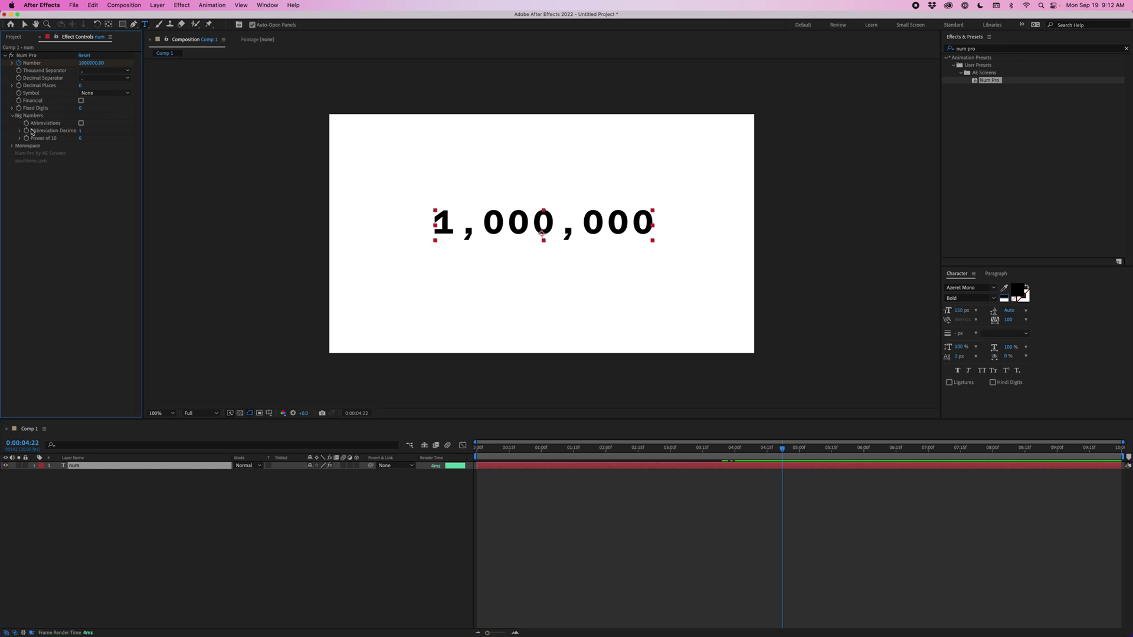
pyautogui.click(82, 123)
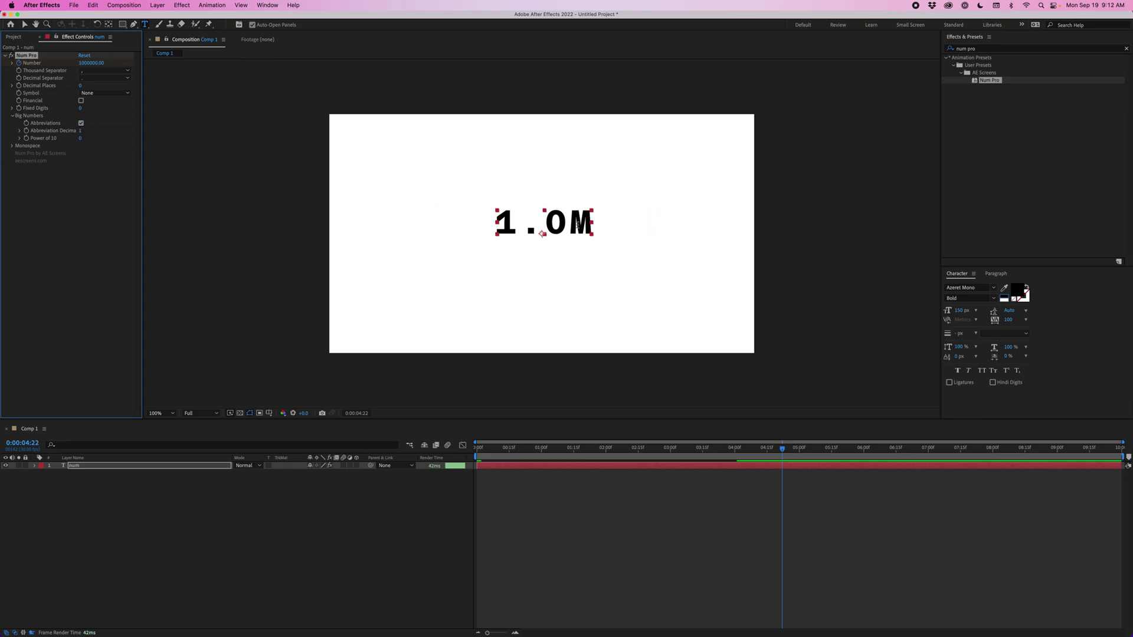
pyautogui.moveTo(528, 448); pyautogui.dragTo(537, 450)
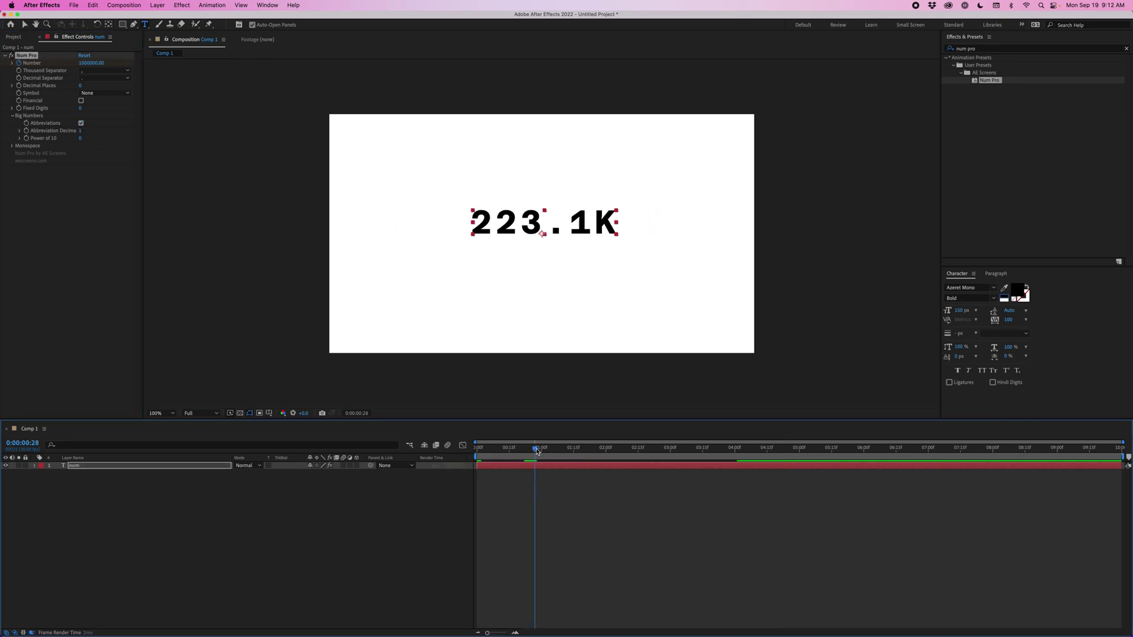
pyautogui.moveTo(614, 449); pyautogui.dragTo(765, 449)
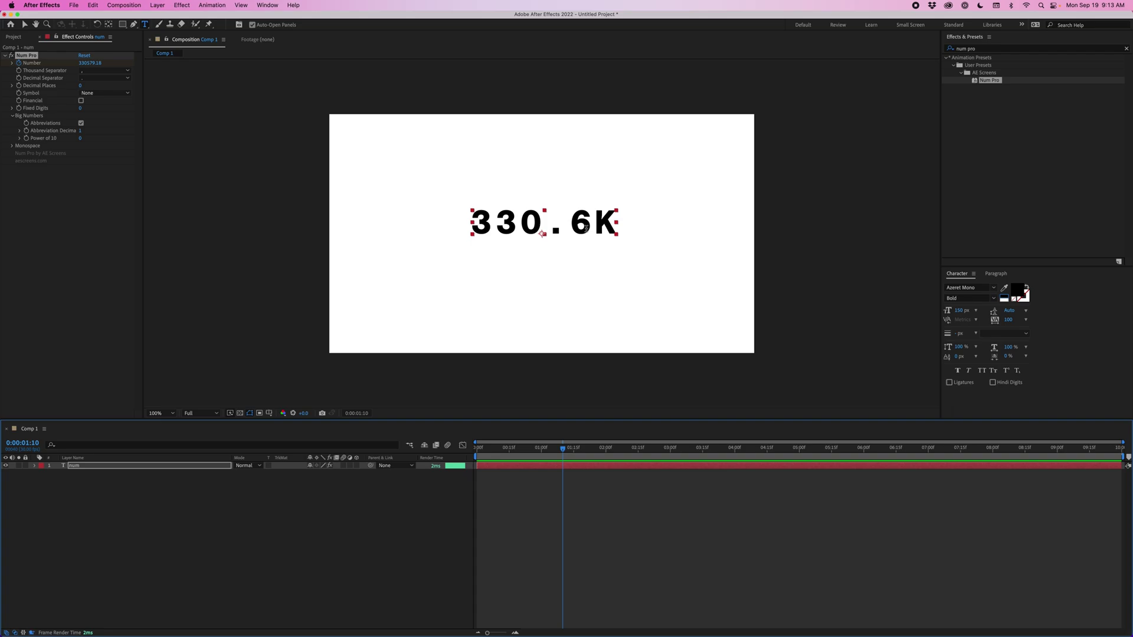
# Try Abbreviation Decimals of 2, then change it to 0.
pyautogui.click(80, 131)
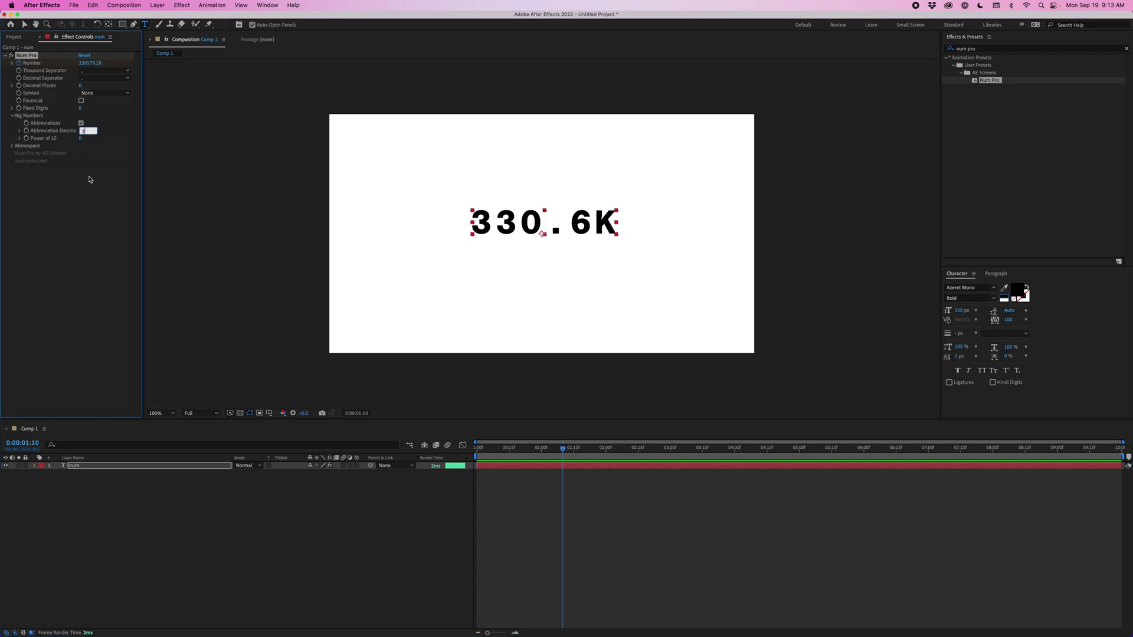
pyautogui.write('2')
pyautogui.press('Return')
pyautogui.click(82, 131)
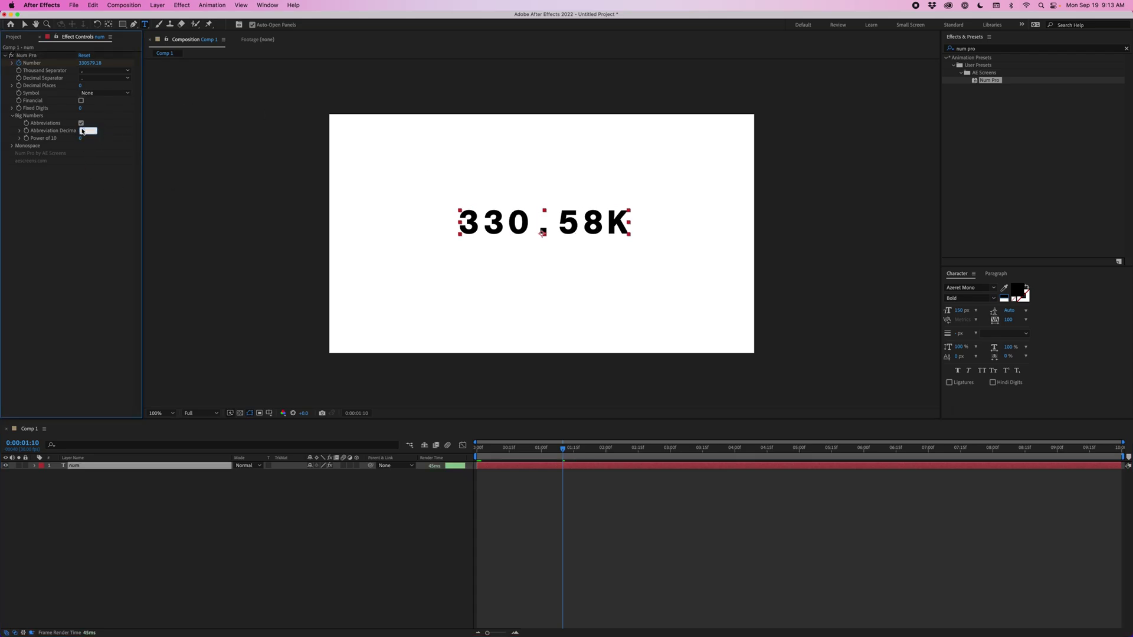
pyautogui.write('0')
pyautogui.press('Return')
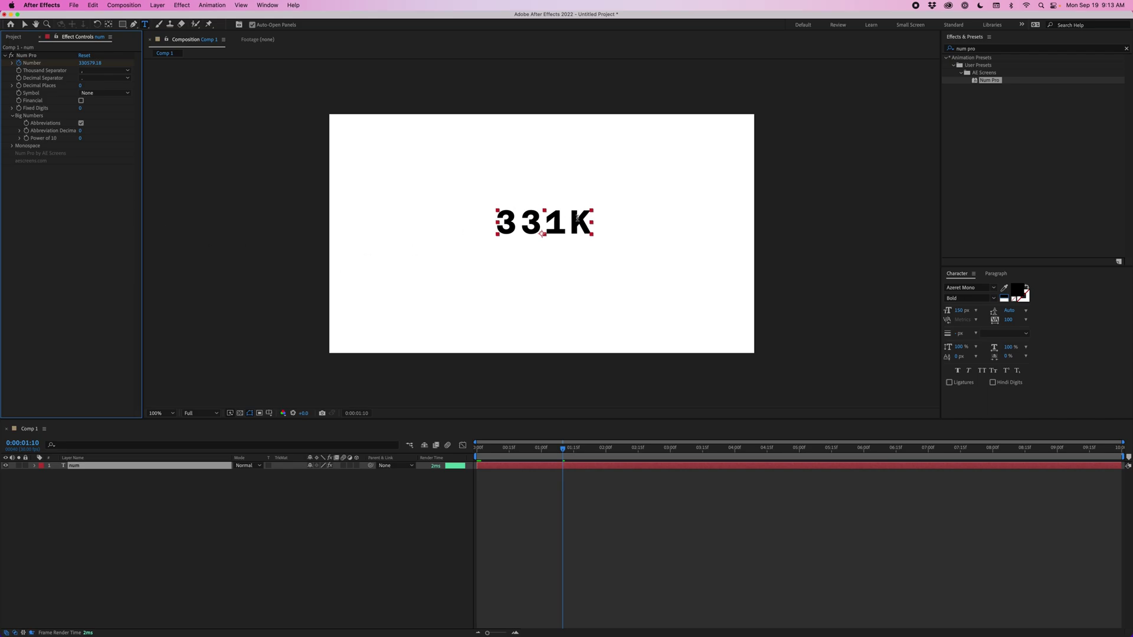
# Return to the count's start, set Decimal Places to 2, and preview the first frames.
pyautogui.click(510, 450)
pyautogui.moveTo(510, 453); pyautogui.dragTo(479, 452)
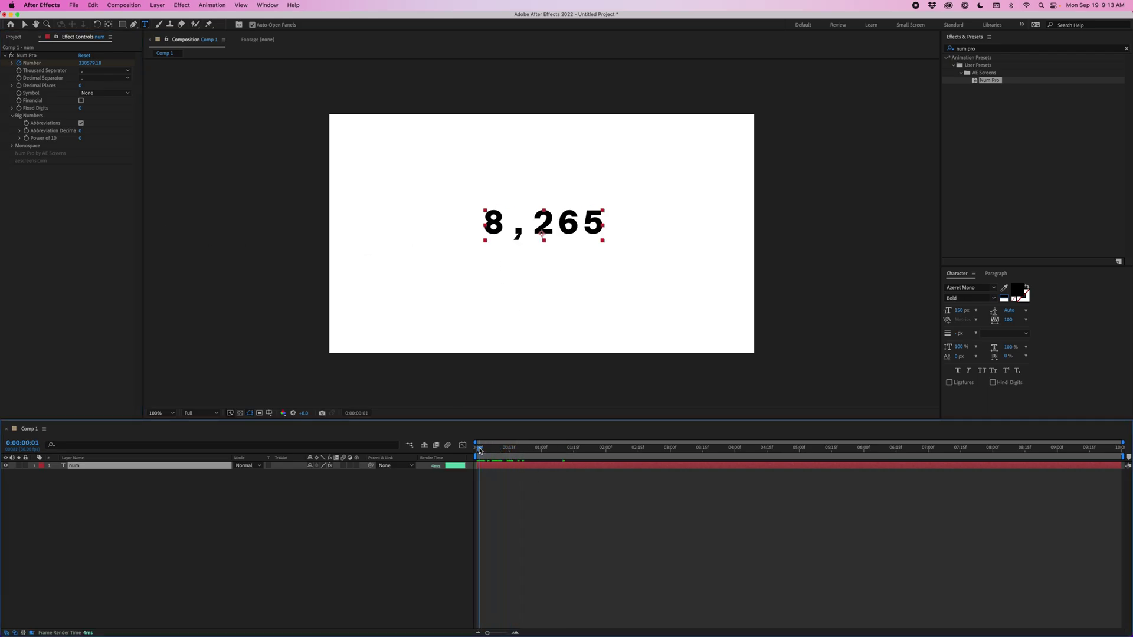
pyautogui.click(82, 87)
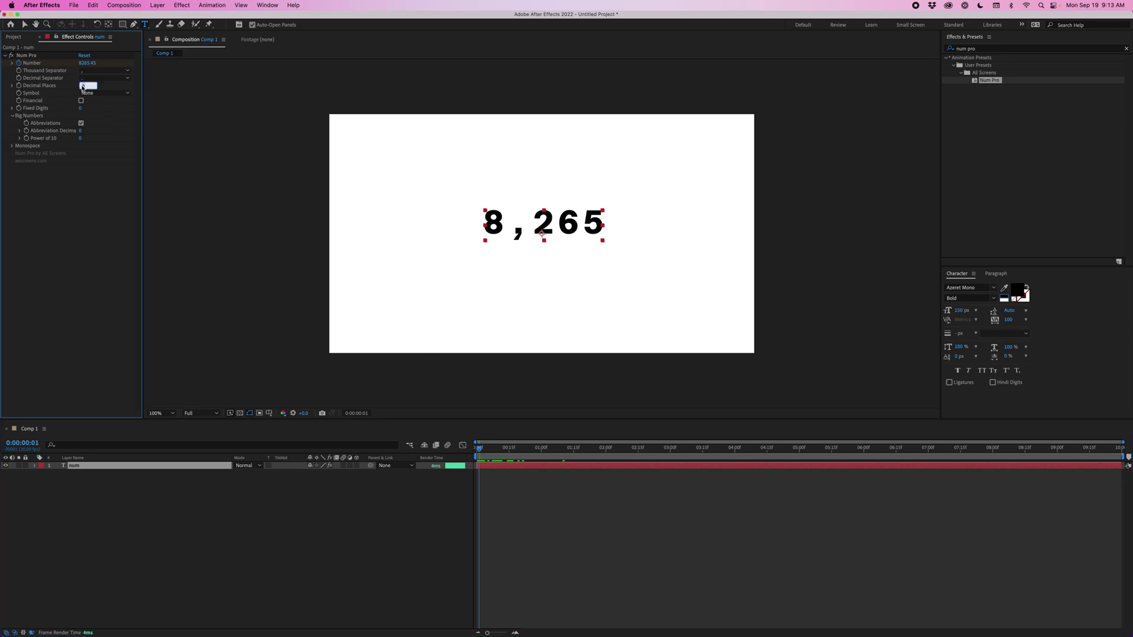
pyautogui.write('2')
pyautogui.press('Return')
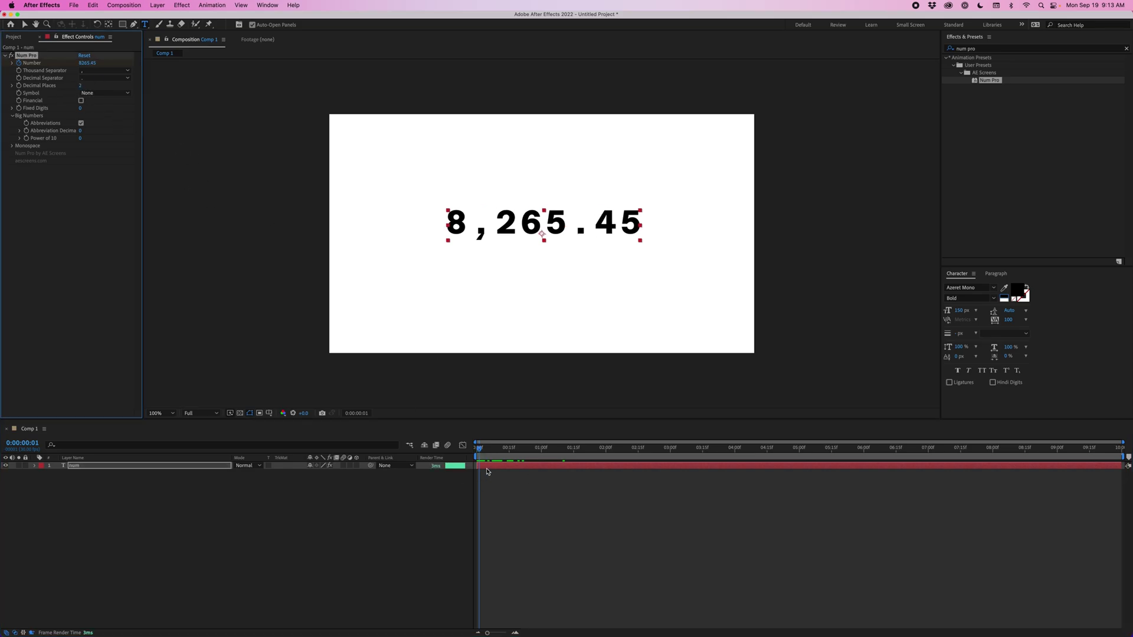
pyautogui.moveTo(483, 451)
pyautogui.mouseDown()
pyautogui.moveTo(496, 454)
pyautogui.moveTo(485, 453)
pyautogui.mouseUp()
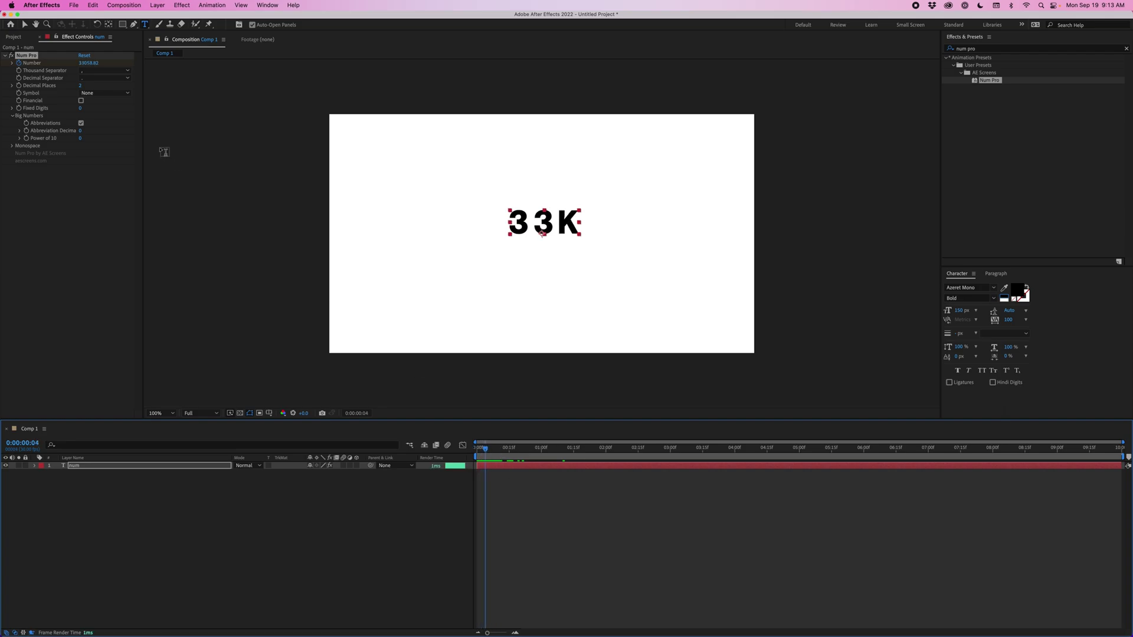
# Set Abbreviation Decimals back to 2.
pyautogui.click(81, 131)
pyautogui.write('2')
pyautogui.click(96, 228)
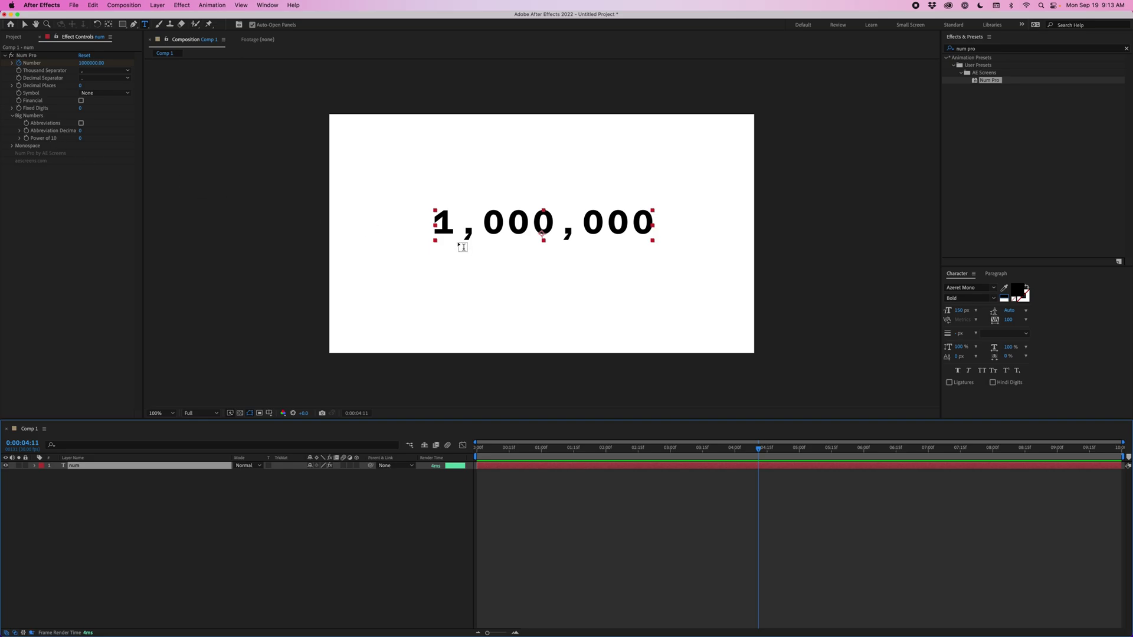
# Duplicate the num counter layer and drag the copy below the original.
pyautogui.press('v')
pyautogui.press('super+d')
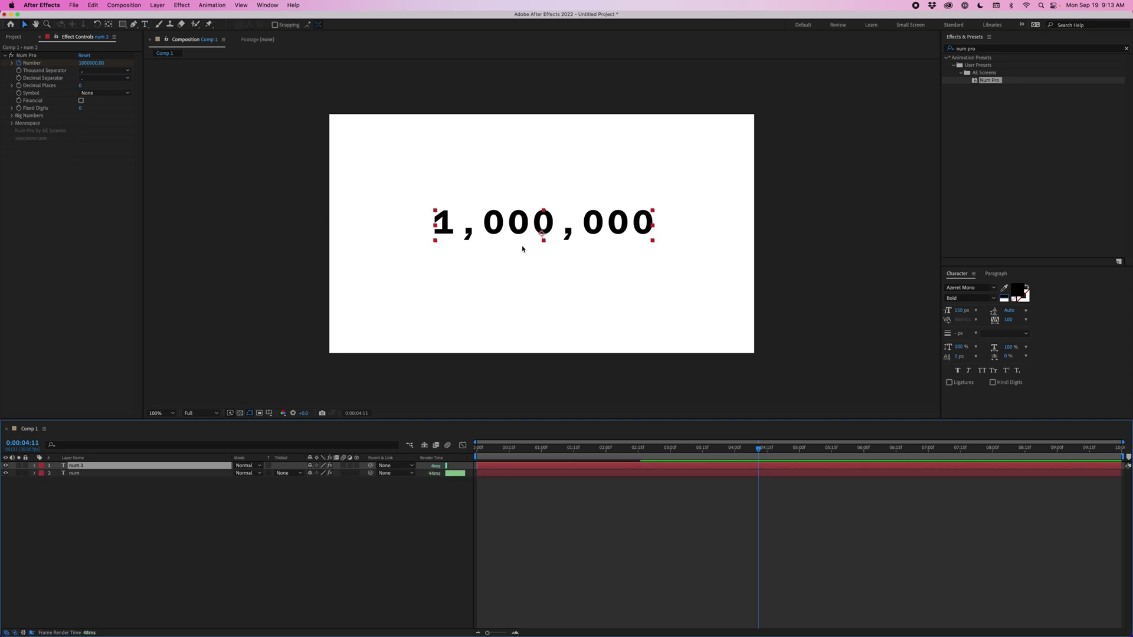
pyautogui.moveTo(522, 230); pyautogui.dragTo(522, 280)
# Reveal the original num layer's Number keyframes and scrub through the count.
pyautogui.click(613, 474)
pyautogui.hotkey('shift', 'Up')
pyautogui.hotkey('shift', 'Up')
pyautogui.hotkey('shift', 'Up')
pyautogui.hotkey('shift', 'Up')
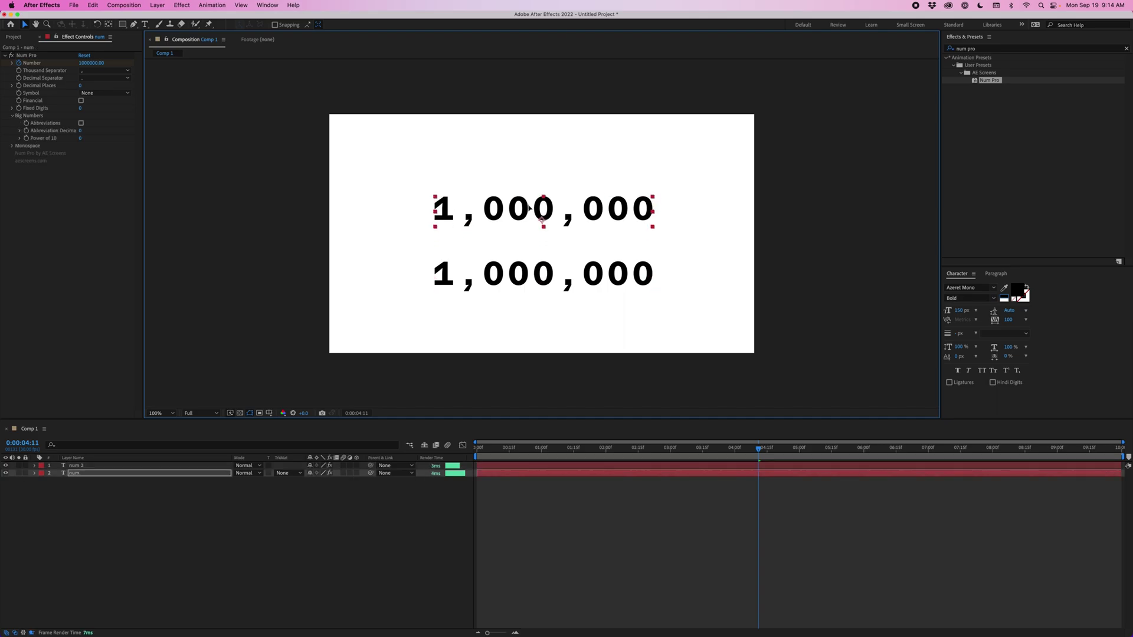
pyautogui.press('u')
pyautogui.click(610, 534)
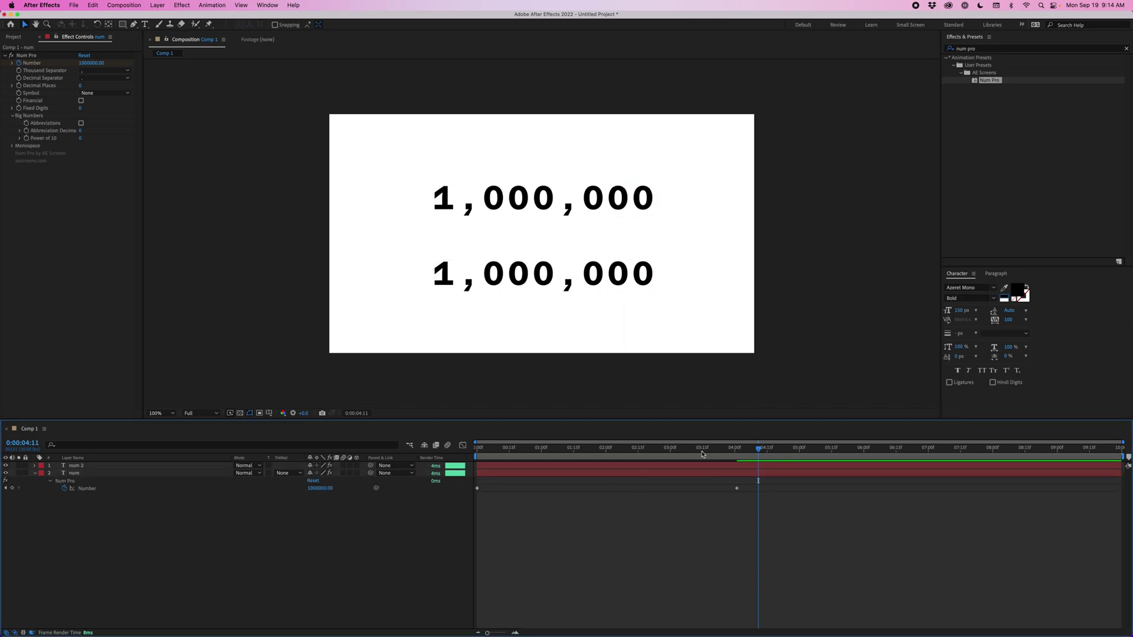
pyautogui.moveTo(541, 461); pyautogui.dragTo(740, 479)
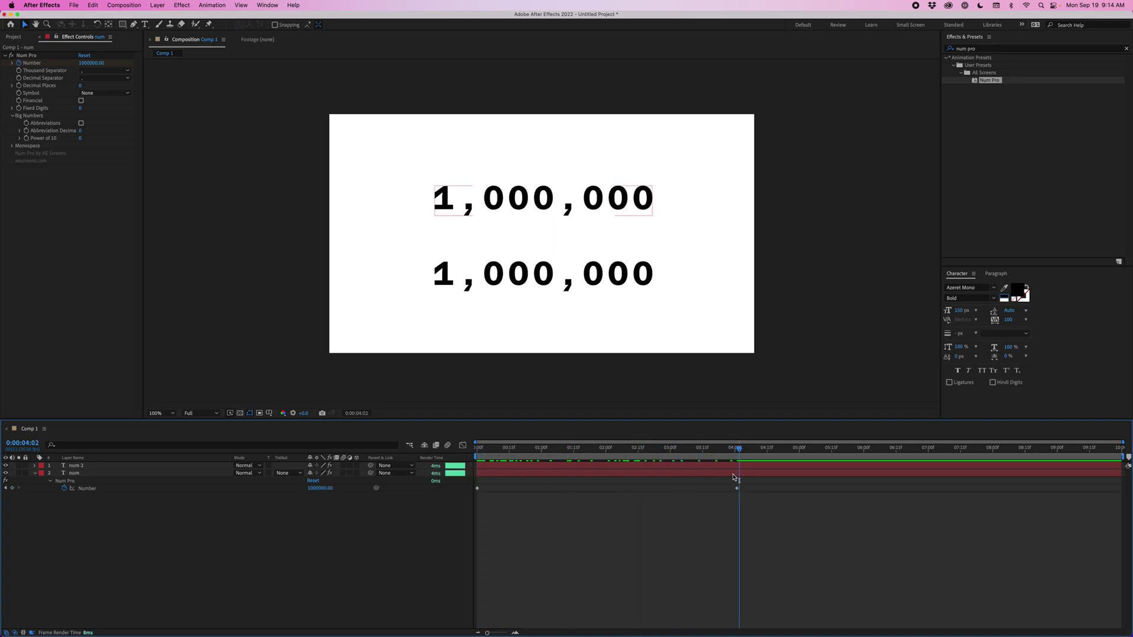
# Delete the Number keyframes from the num 2 counter layer.
pyautogui.click(509, 467)
pyautogui.press('Home')
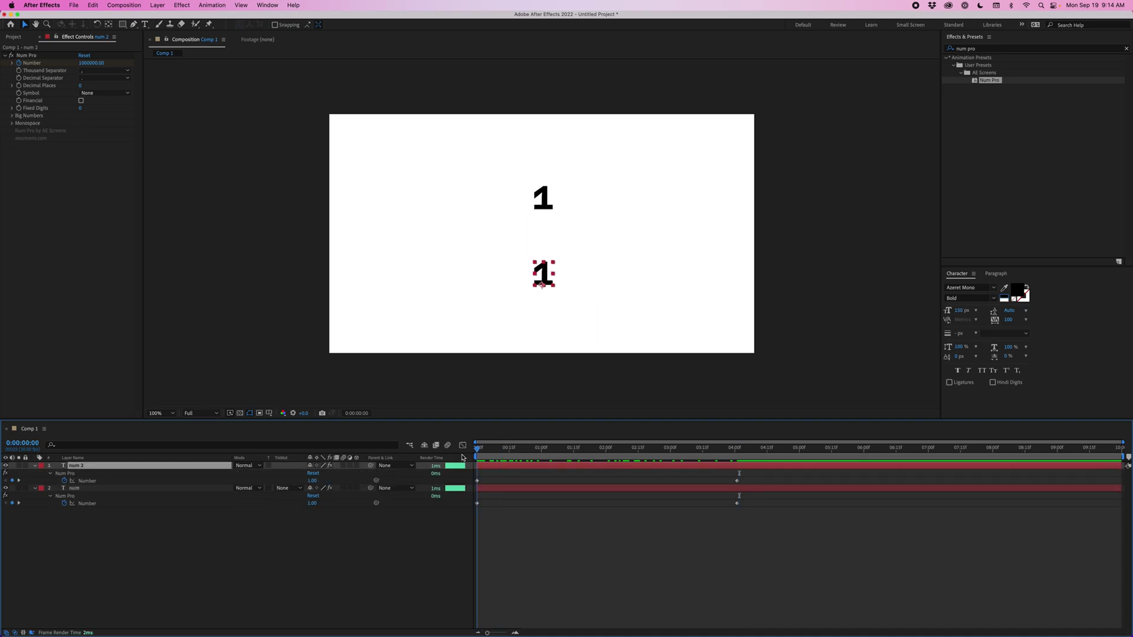
pyautogui.press('u')
pyautogui.moveTo(761, 477); pyautogui.dragTo(472, 482)
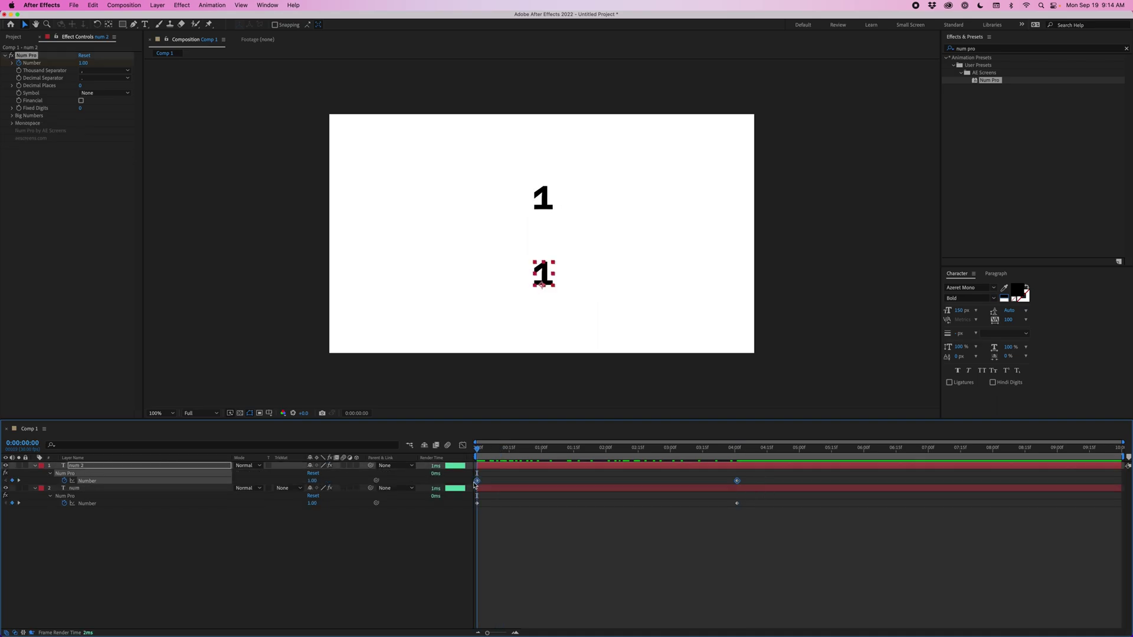
pyautogui.press('Delete')
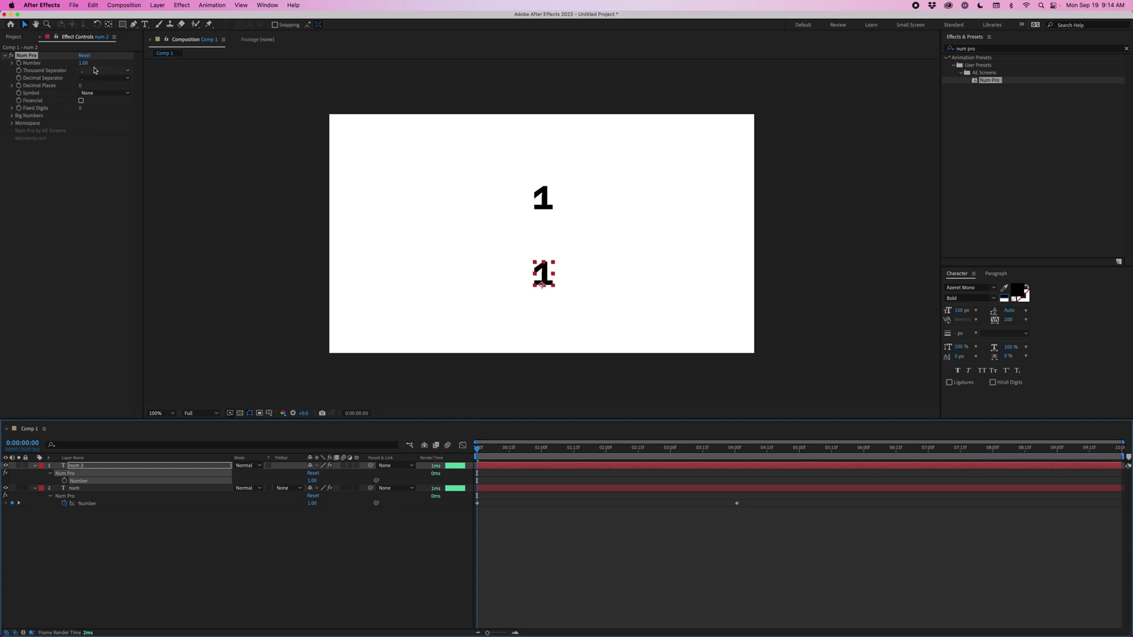
# Keyframe num 2's Big Numbers Power of 10 from 0 at the start to 6 at the end frame.
pyautogui.click(13, 116)
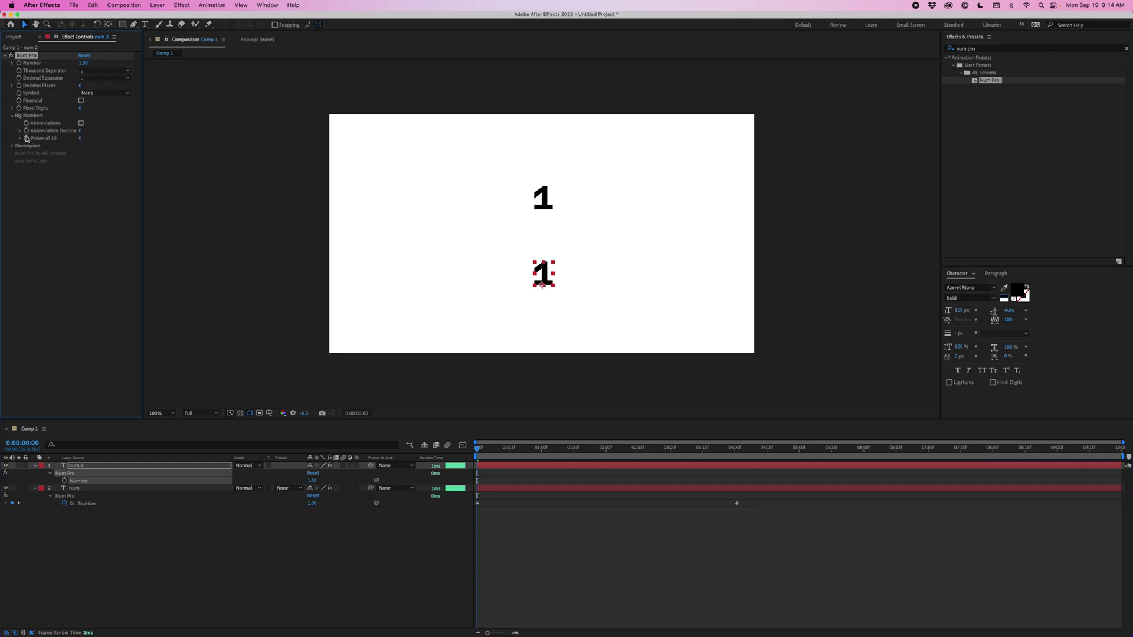
pyautogui.click(26, 138)
pyautogui.moveTo(730, 455); pyautogui.dragTo(737, 454)
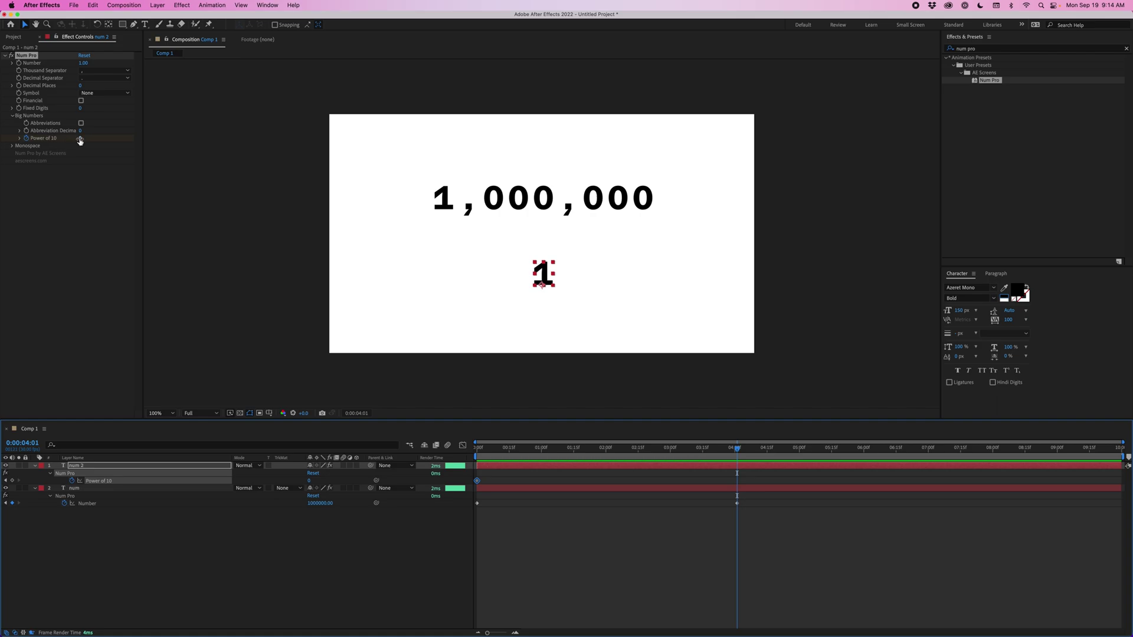
pyautogui.click(80, 139)
pyautogui.write('1')
pyautogui.press('Return')
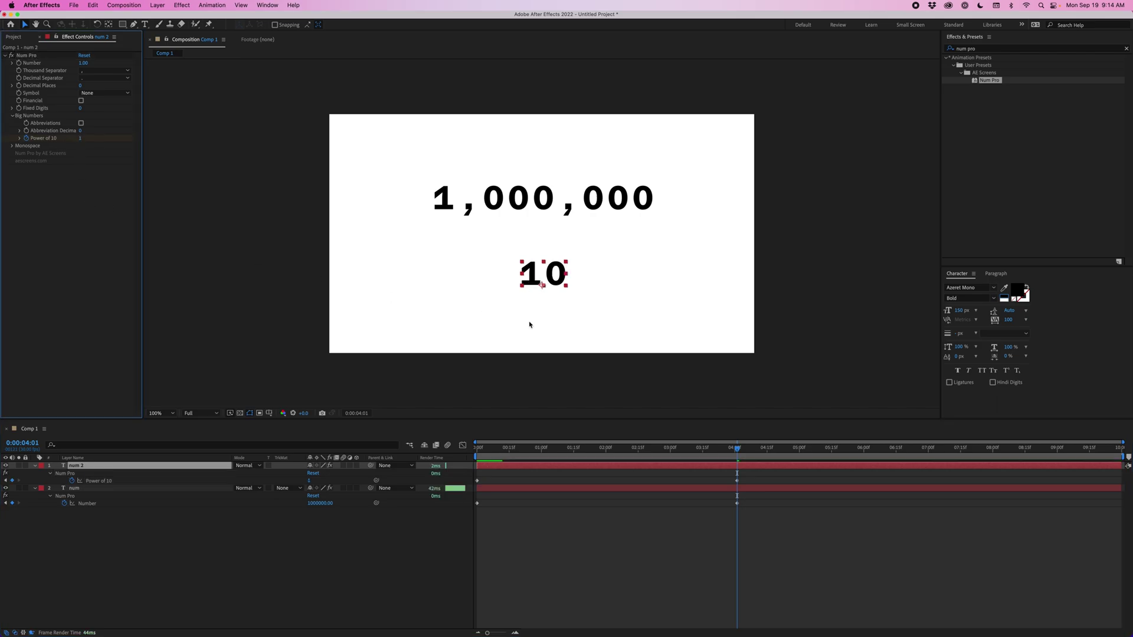
pyautogui.click(81, 139)
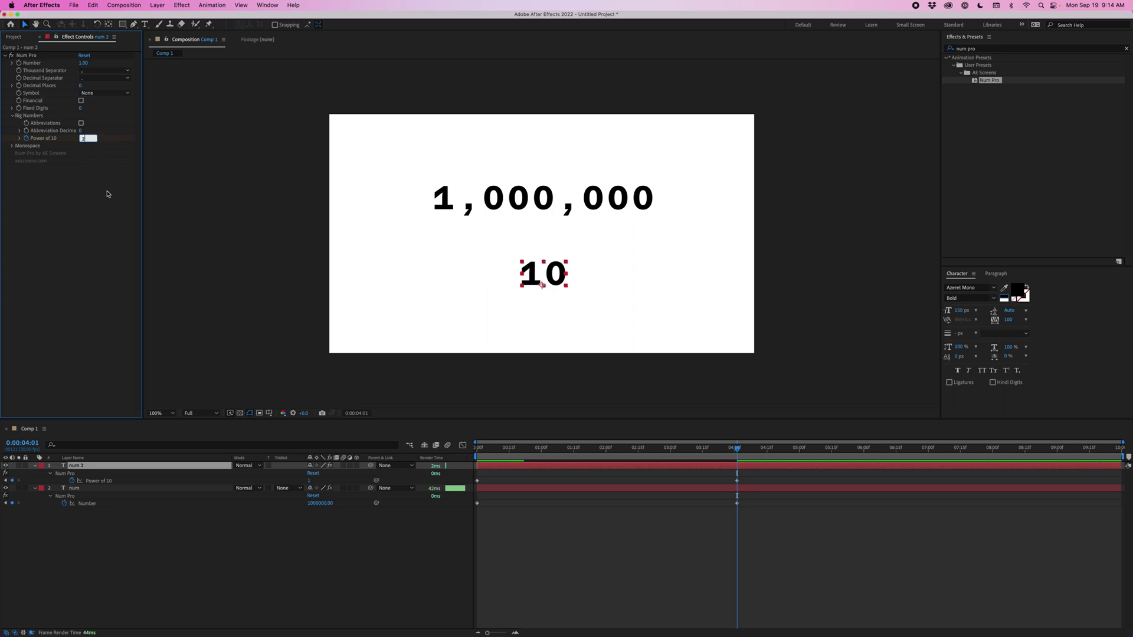
pyautogui.press('Up')
pyautogui.press('Up')
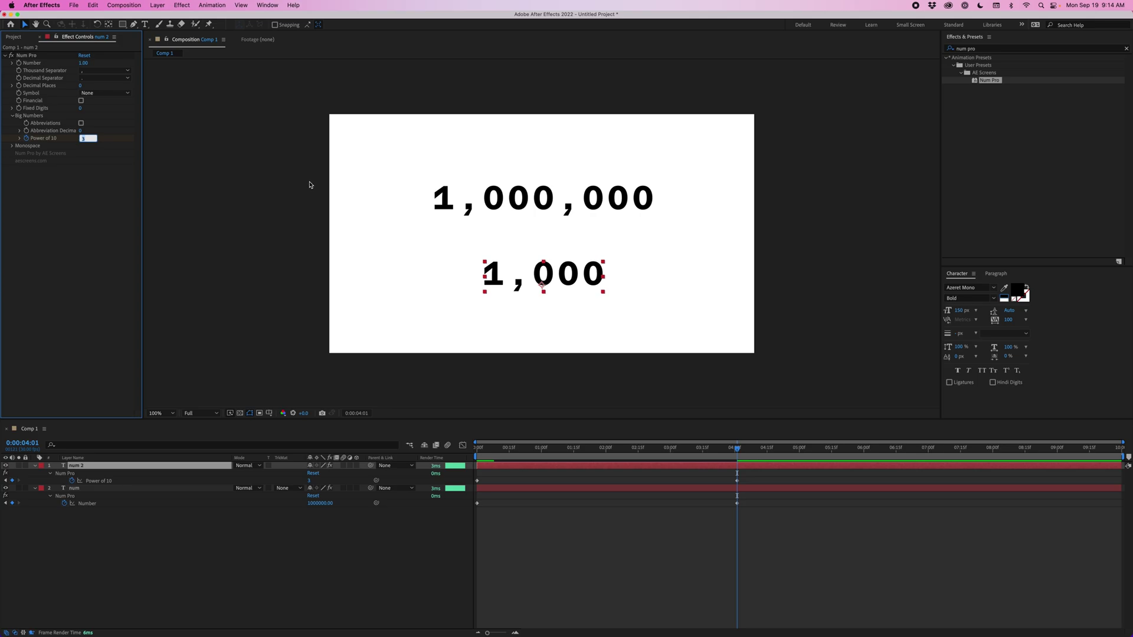
pyautogui.write('6')
pyautogui.press('Return')
pyautogui.press('space')
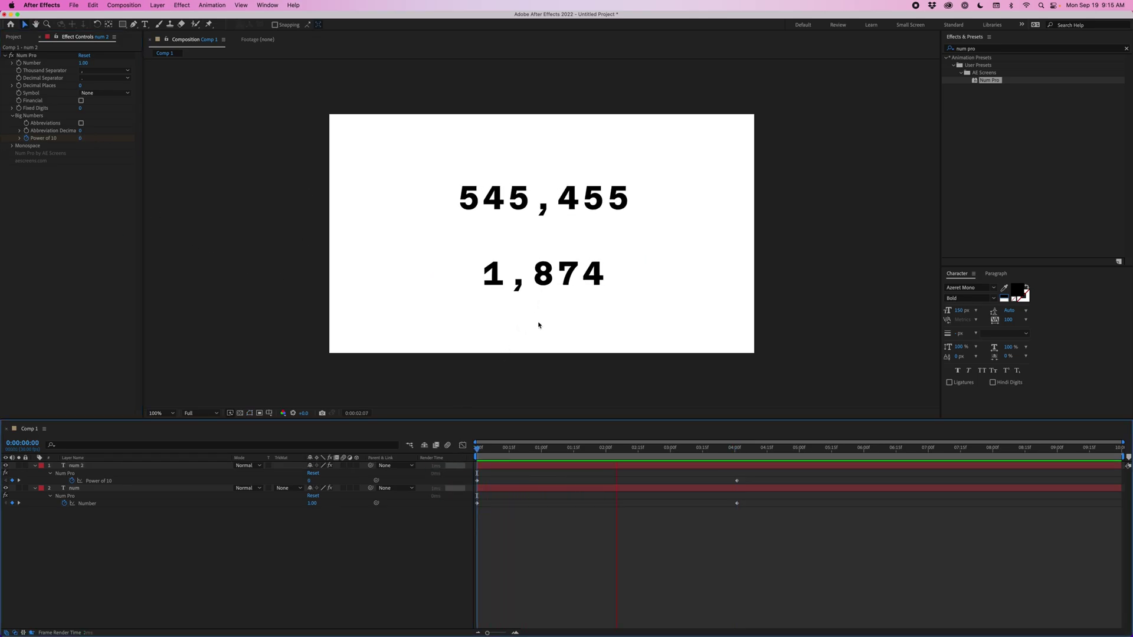
pyautogui.moveTo(513, 448); pyautogui.dragTo(477, 450)
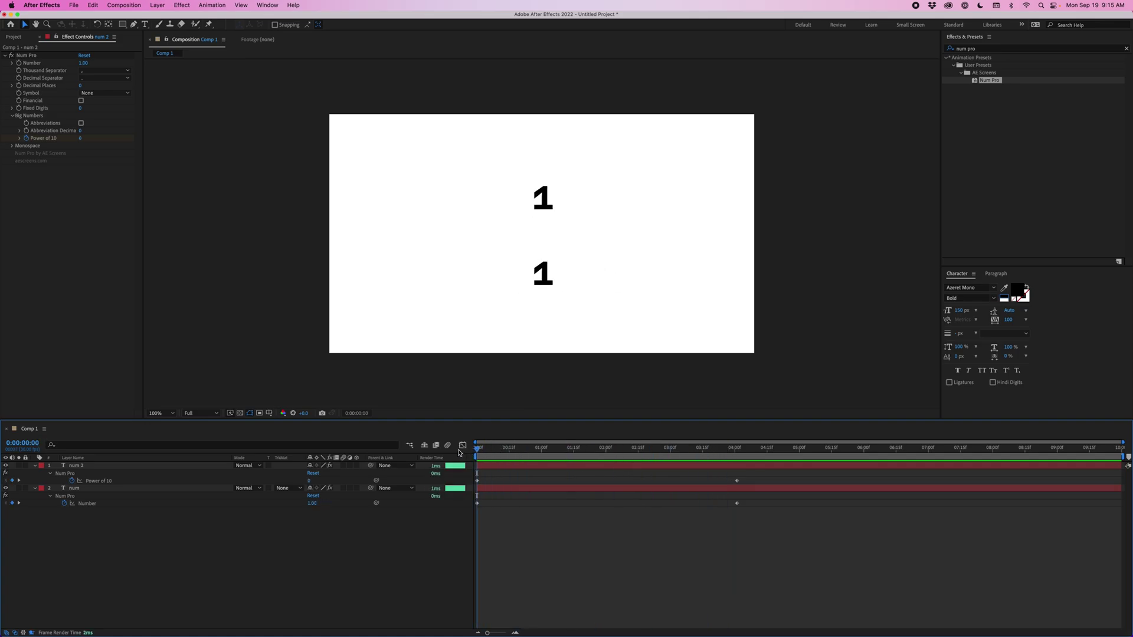
pyautogui.press('space')
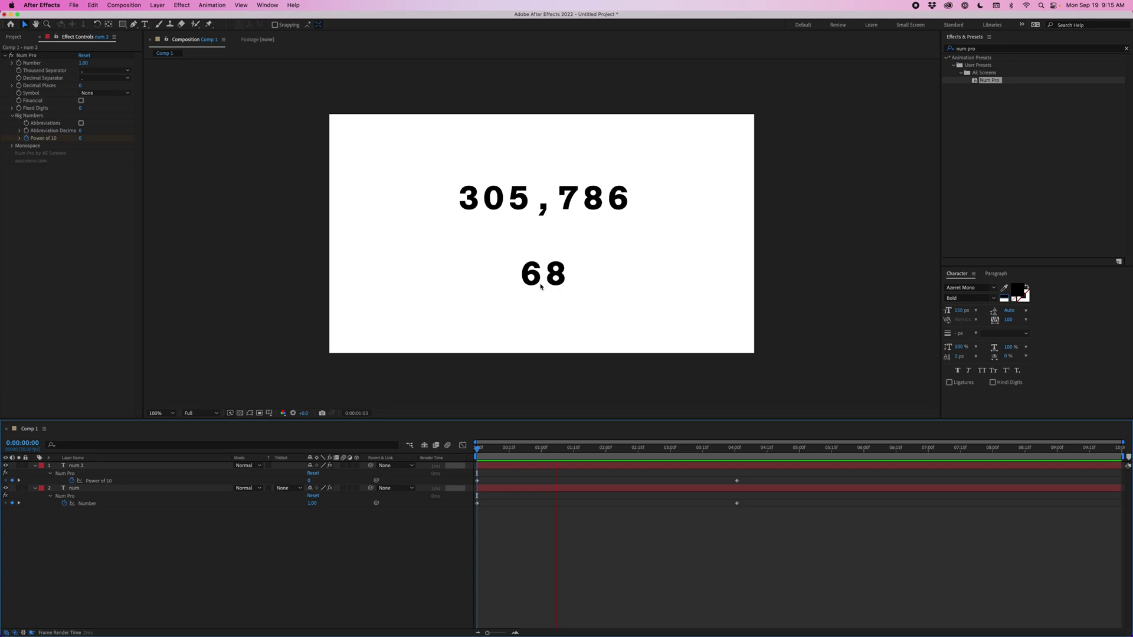
pyautogui.press('space')
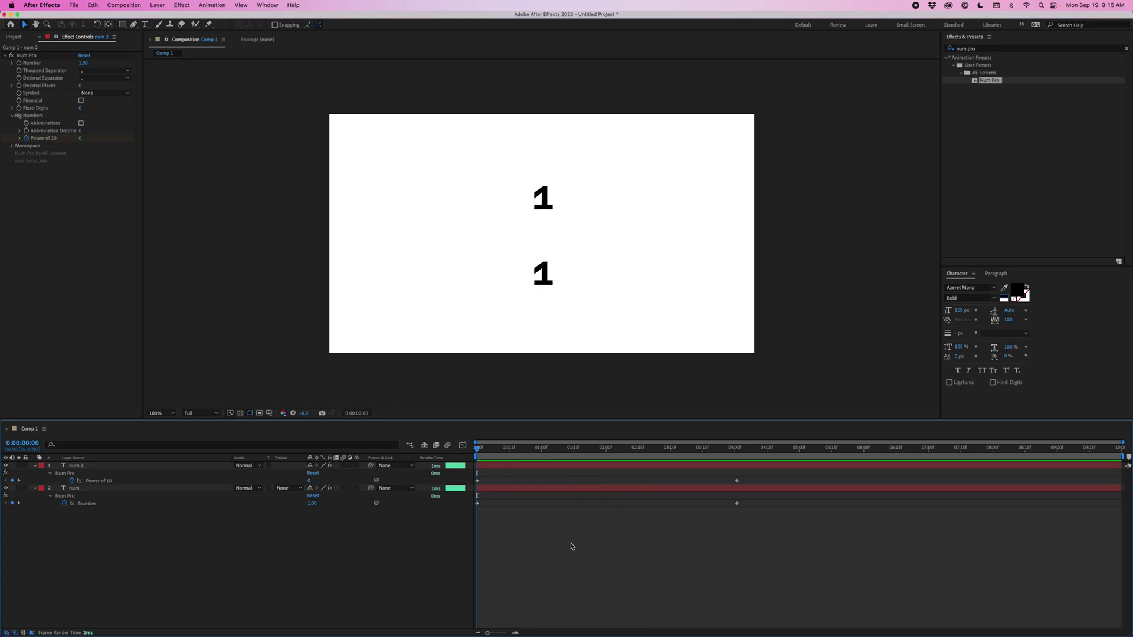
pyautogui.press('pagedown')
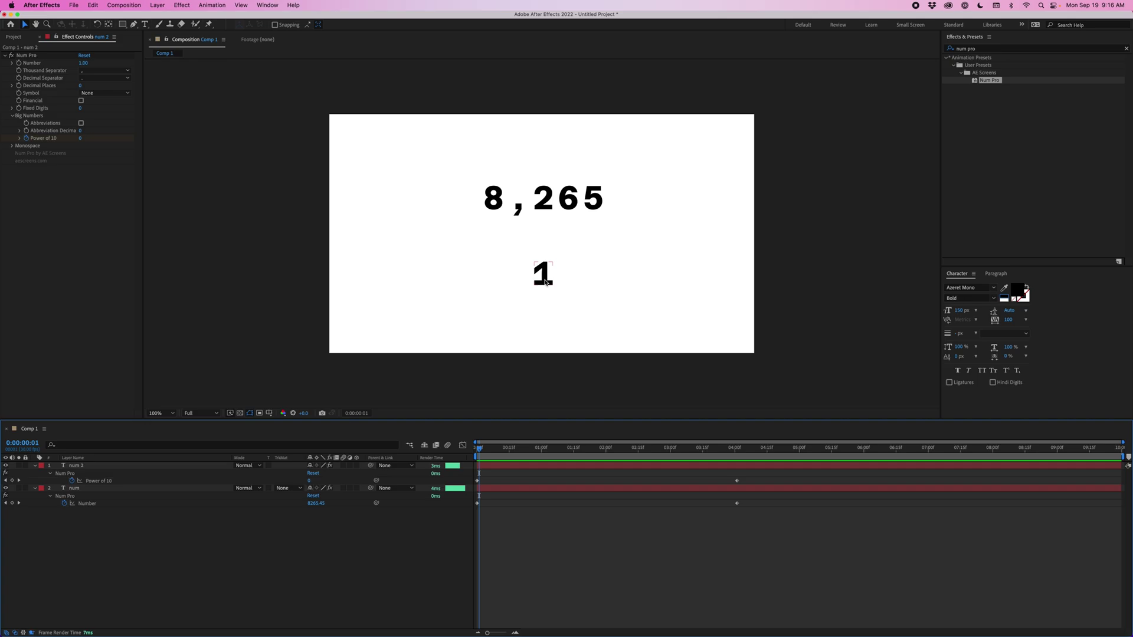
pyautogui.press('space')
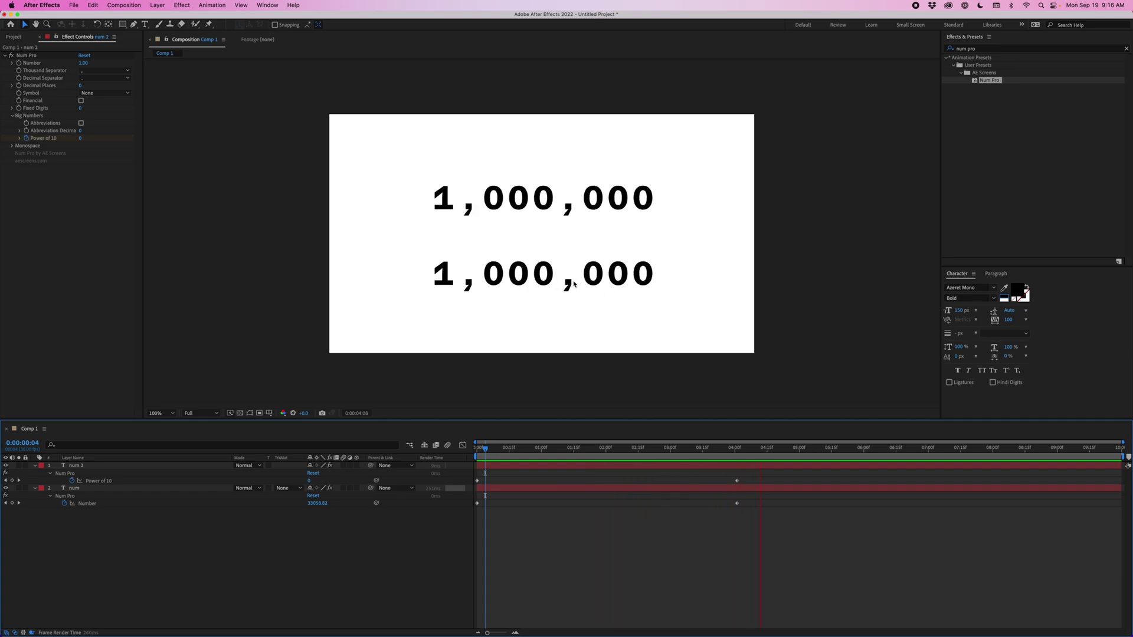
pyautogui.press('space')
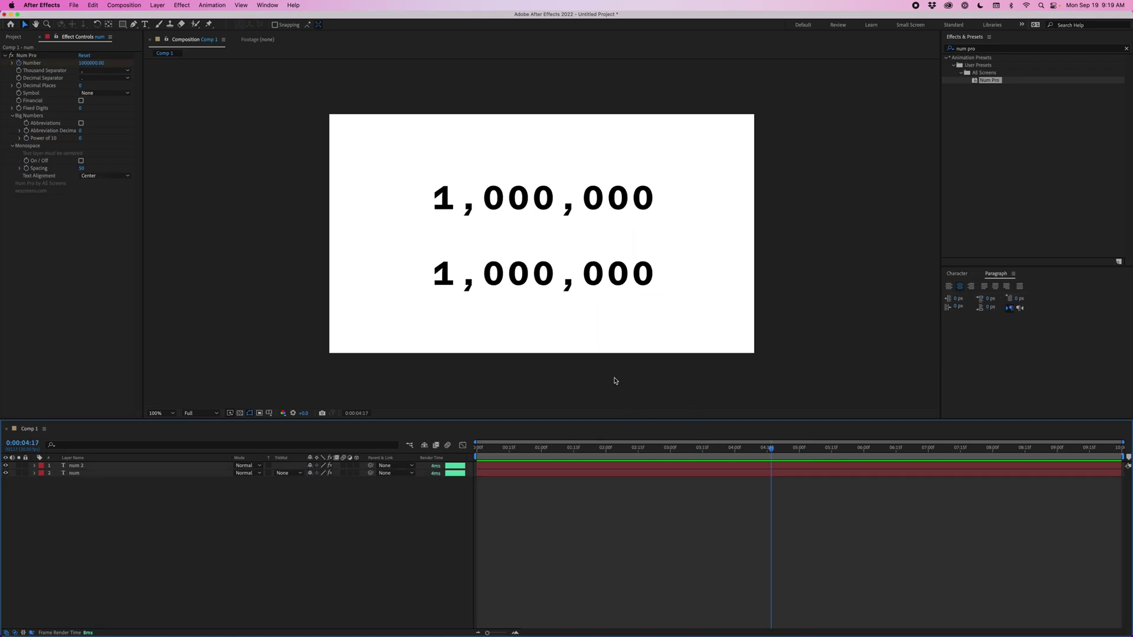
# Delete the linear num counter and move num 2 up to the top position.
pyautogui.click(564, 211)
pyautogui.press('Delete')
pyautogui.moveTo(556, 281); pyautogui.dragTo(556, 206)
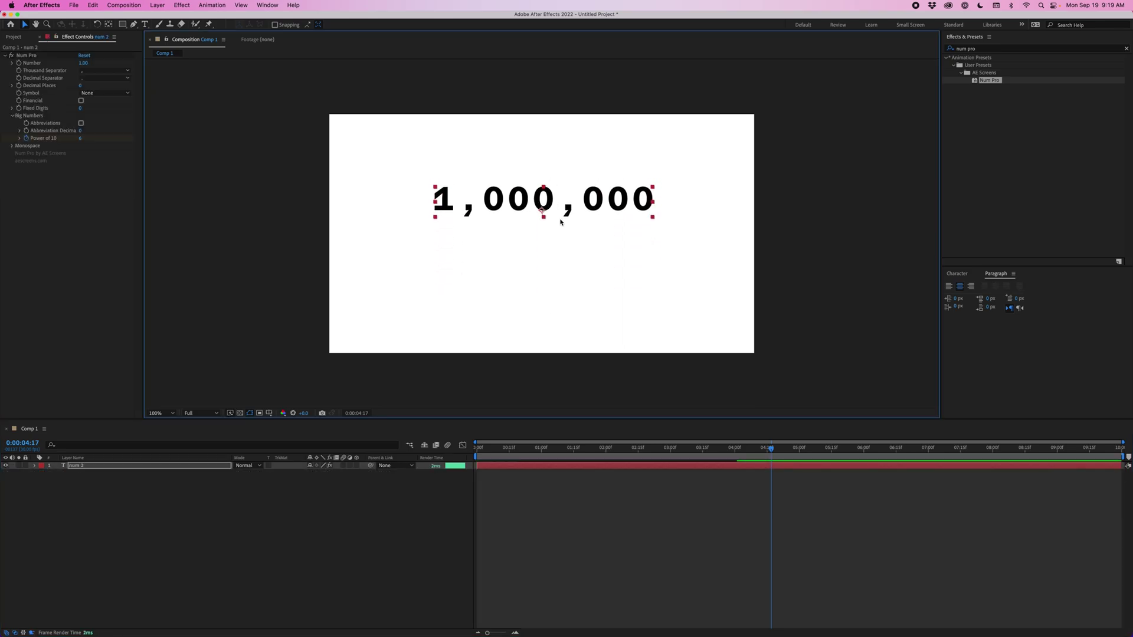
# Preview the exponential count from around one second.
pyautogui.click(738, 531)
pyautogui.moveTo(771, 448); pyautogui.dragTo(628, 467)
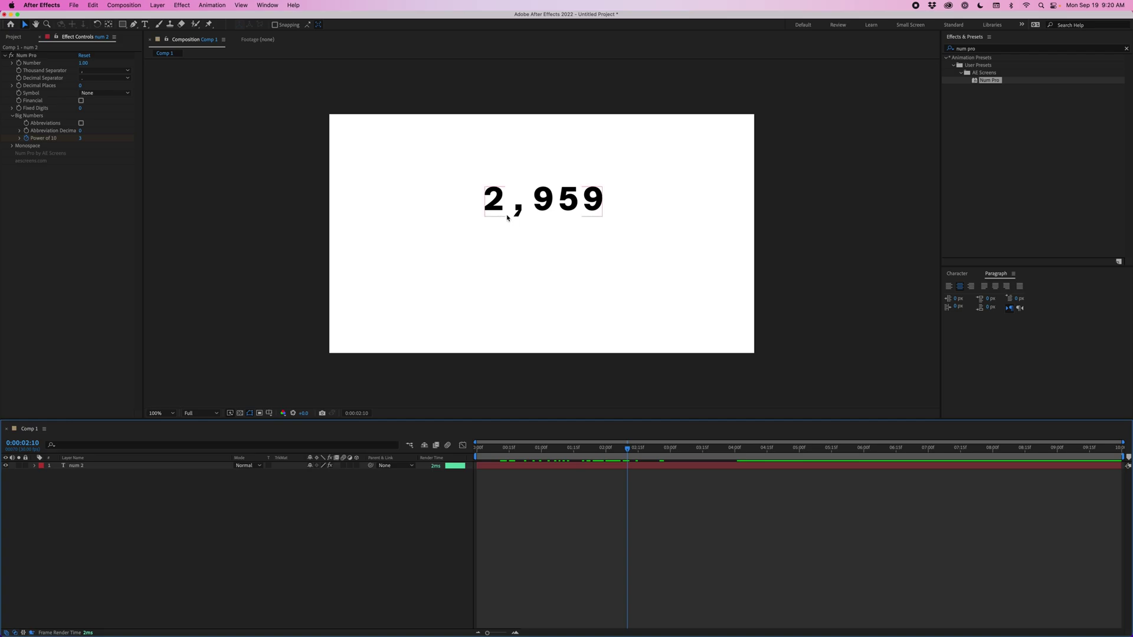
pyautogui.press('space')
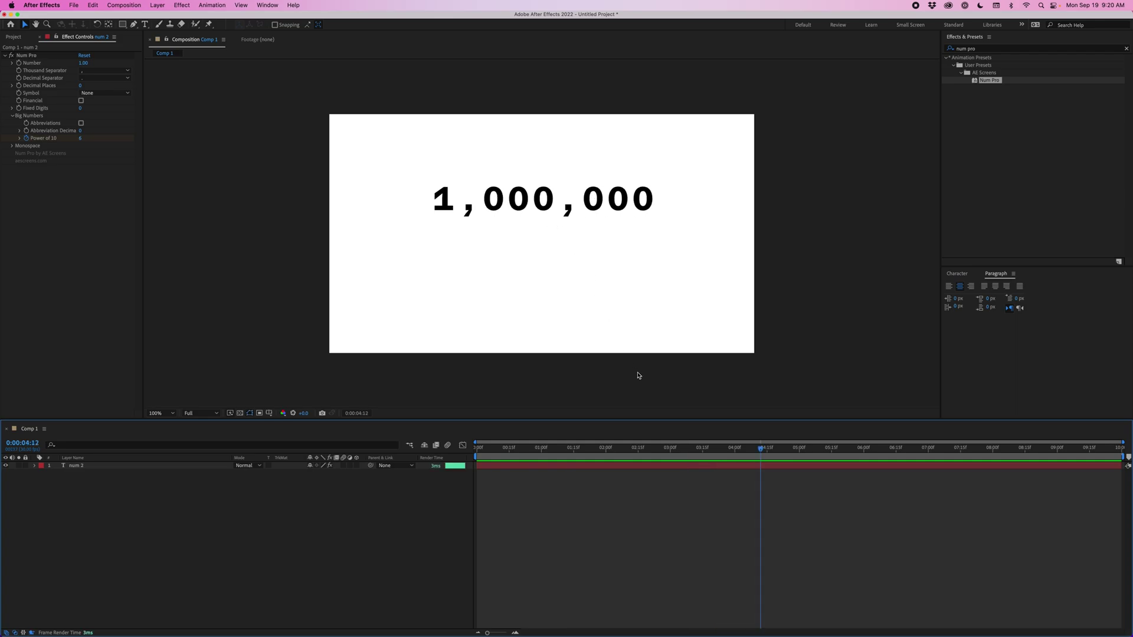
pyautogui.press('space')
pyautogui.moveTo(622, 453); pyautogui.dragTo(552, 452)
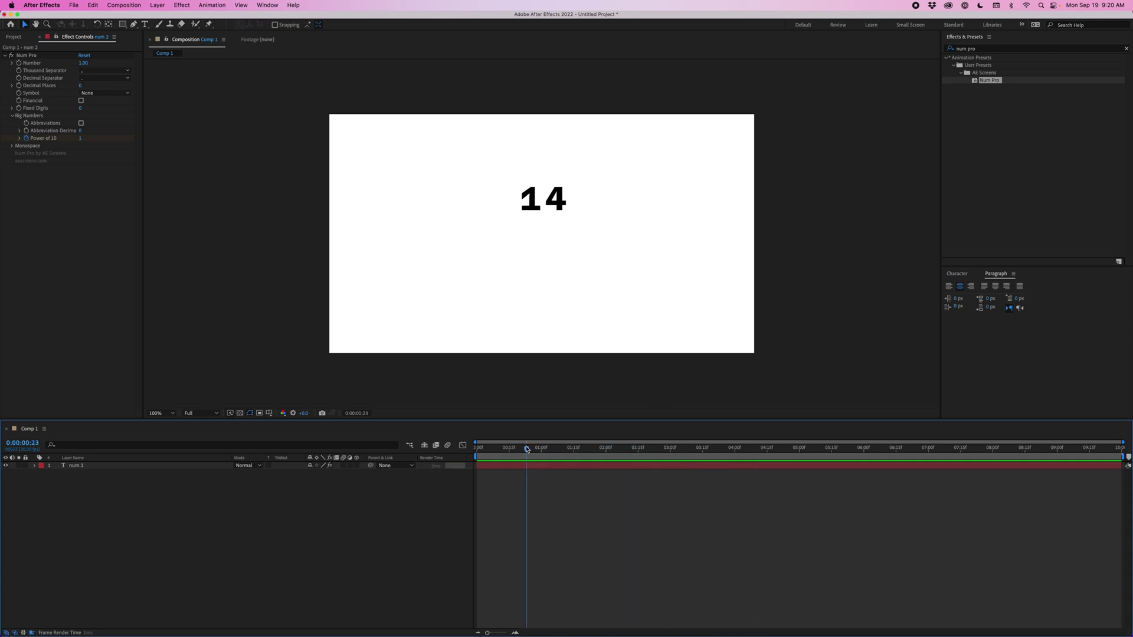
# Change the num 2 counter's font to Brandon Grotesque Bold.
pyautogui.click(585, 466)
pyautogui.click(948, 277)
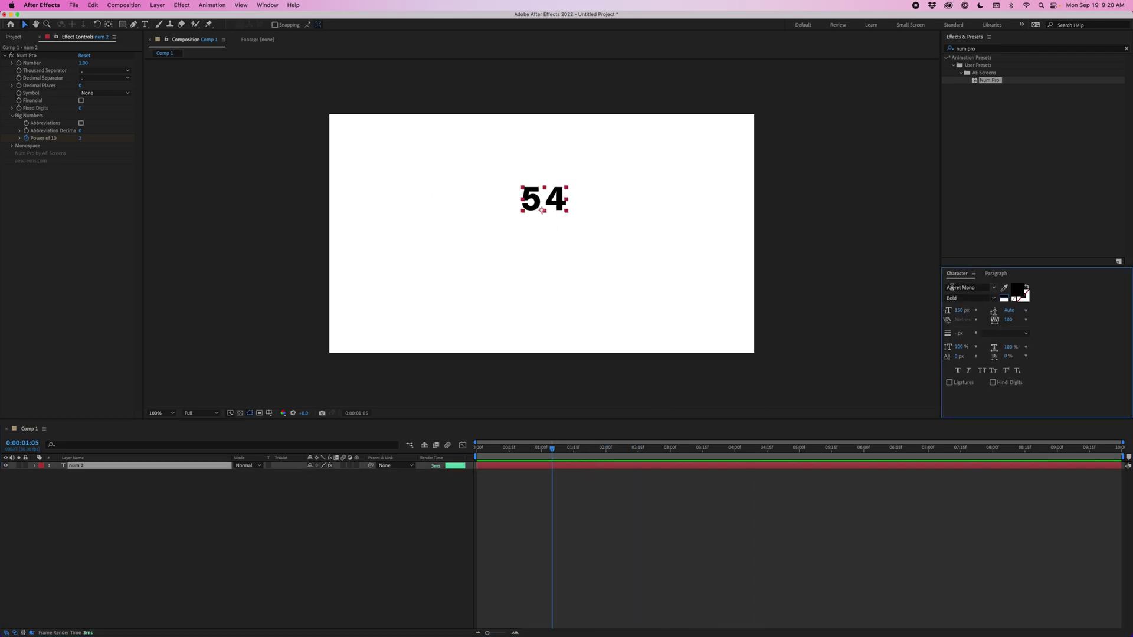
pyautogui.click(959, 288)
pyautogui.write('bran')
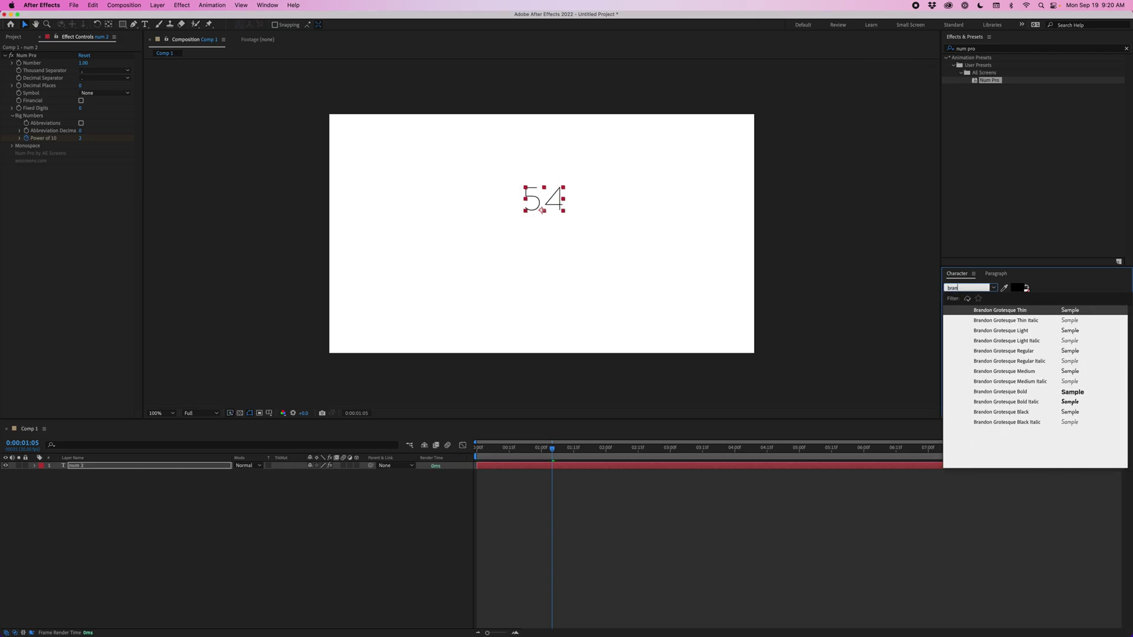
pyautogui.click(1004, 390)
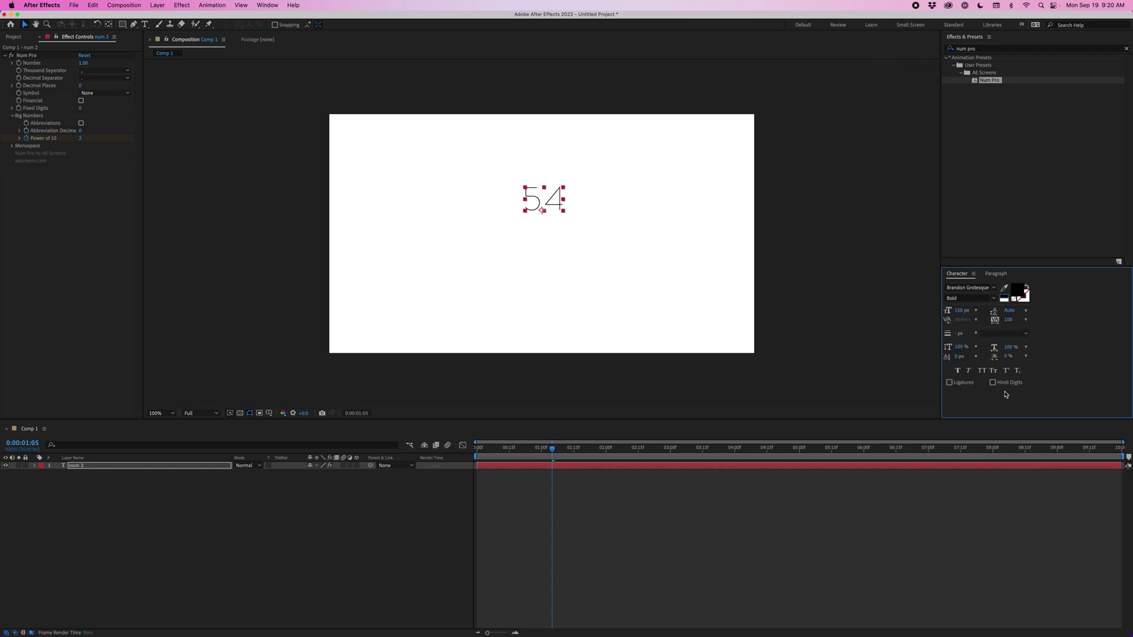
# Preview the count to 1,000,000, scrub around three seconds, and reveal the Monospace settings.
pyautogui.click(768, 537)
pyautogui.press('space')
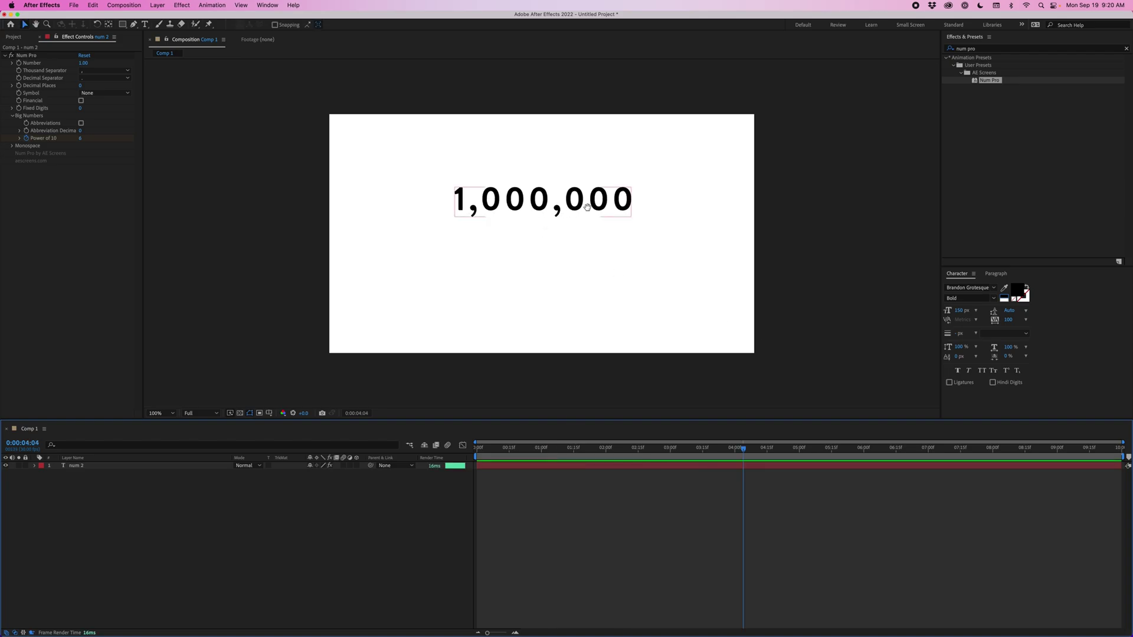
pyautogui.click(715, 452)
pyautogui.moveTo(716, 452); pyautogui.dragTo(773, 452)
pyautogui.click(525, 213)
pyautogui.click(546, 223)
pyautogui.click(12, 146)
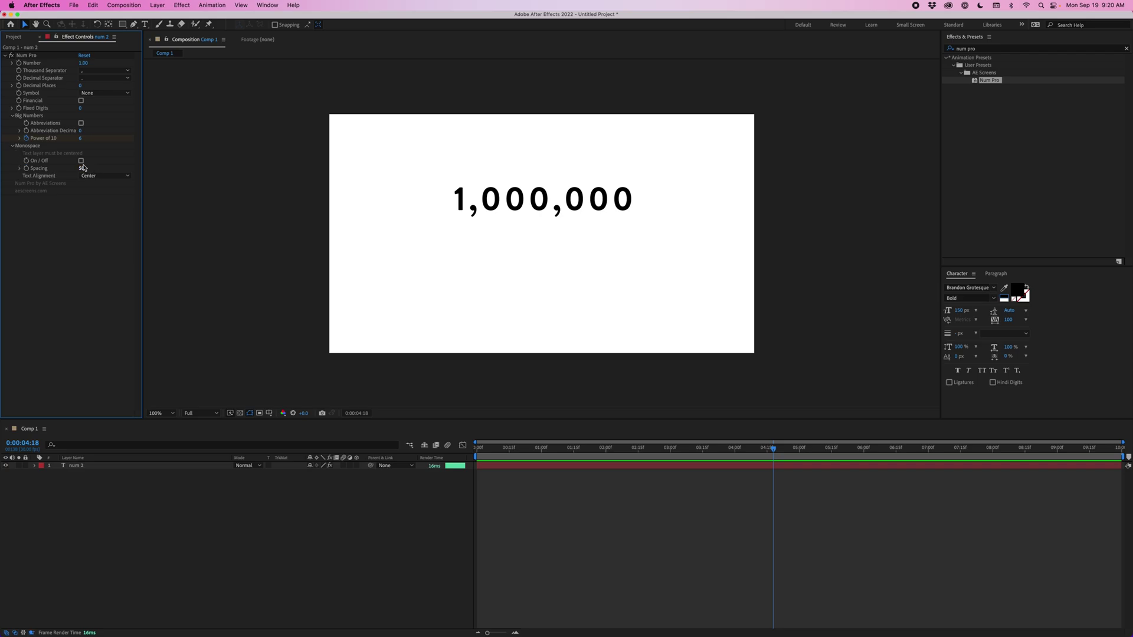
pyautogui.click(569, 502)
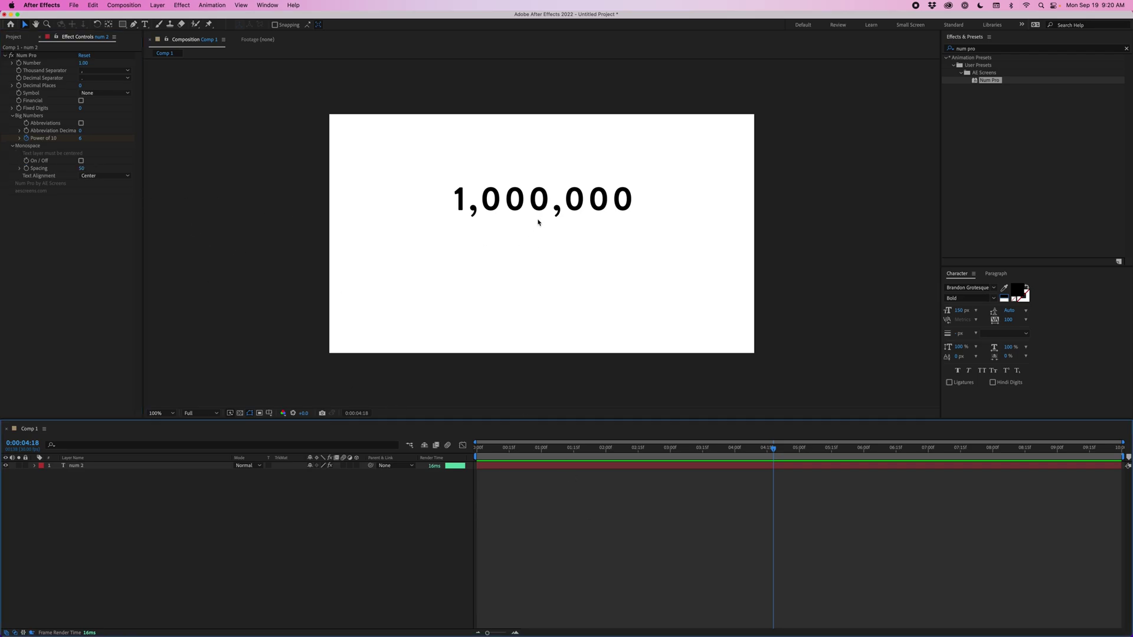
pyautogui.click(568, 203)
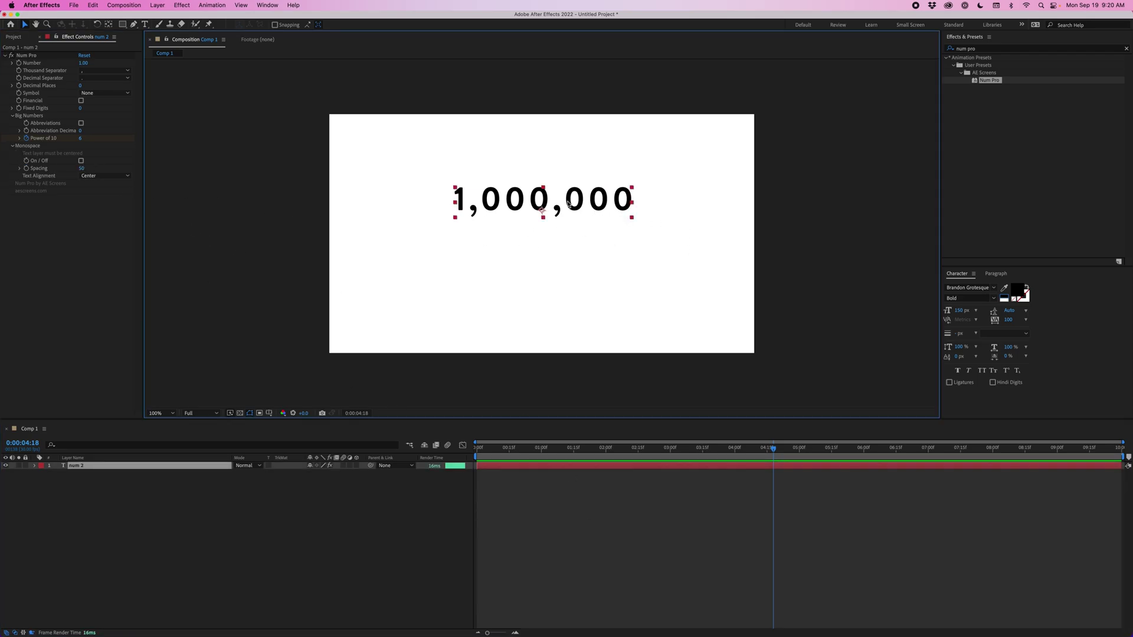
# Duplicate the counter as num 3 below the original, with Monospace on at Spacing 99.
pyautogui.press('super+d')
pyautogui.moveTo(568, 203); pyautogui.dragTo(571, 271)
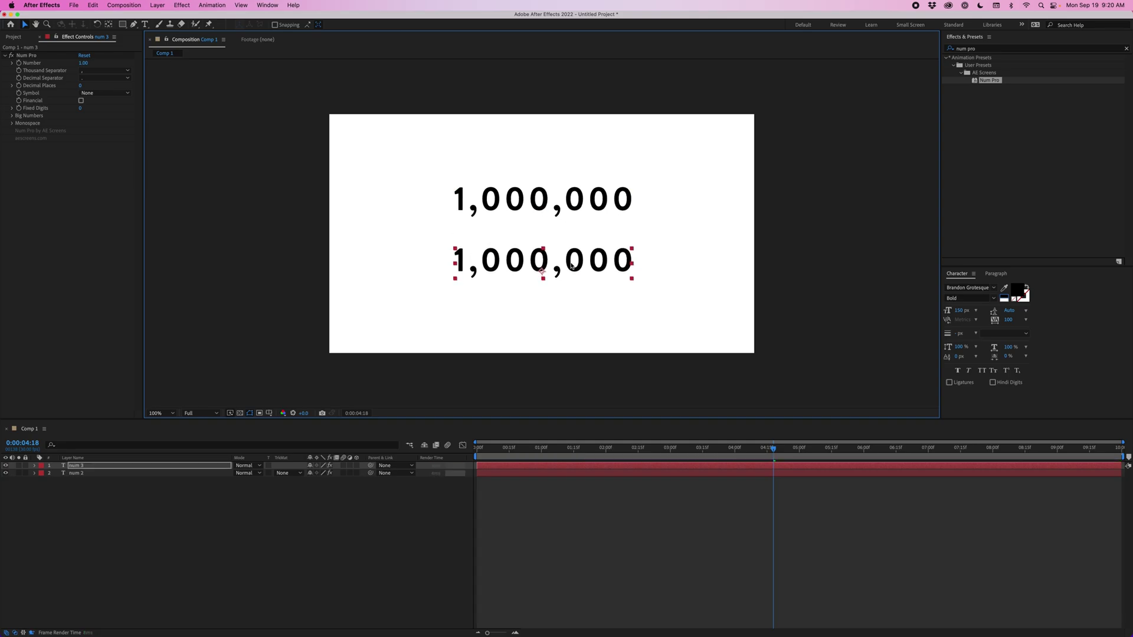
pyautogui.click(13, 123)
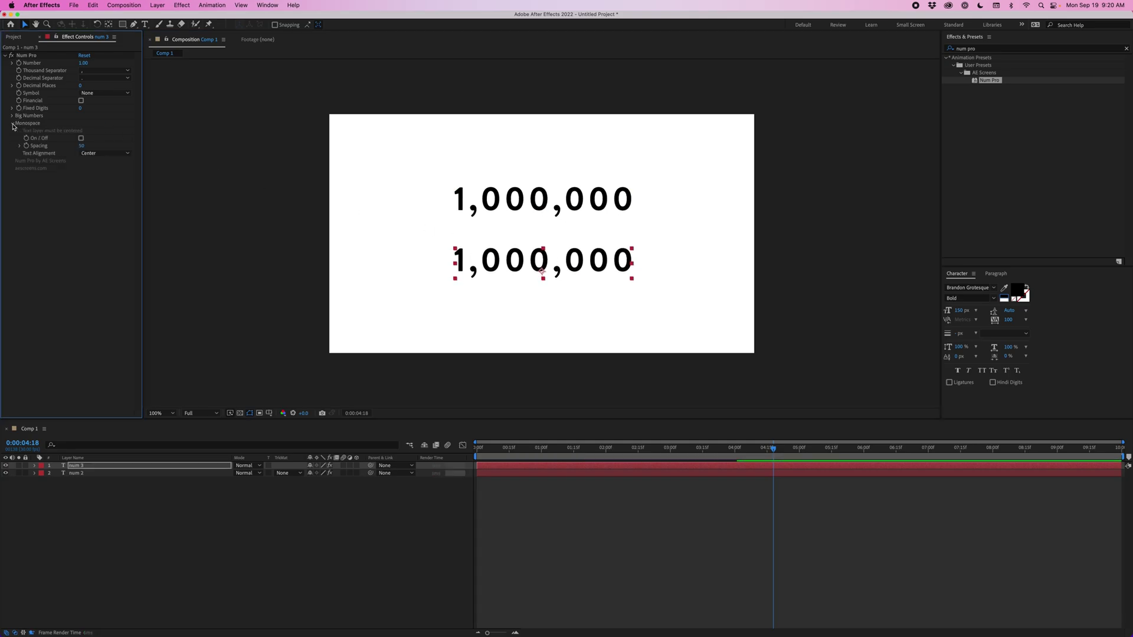
pyautogui.click(81, 138)
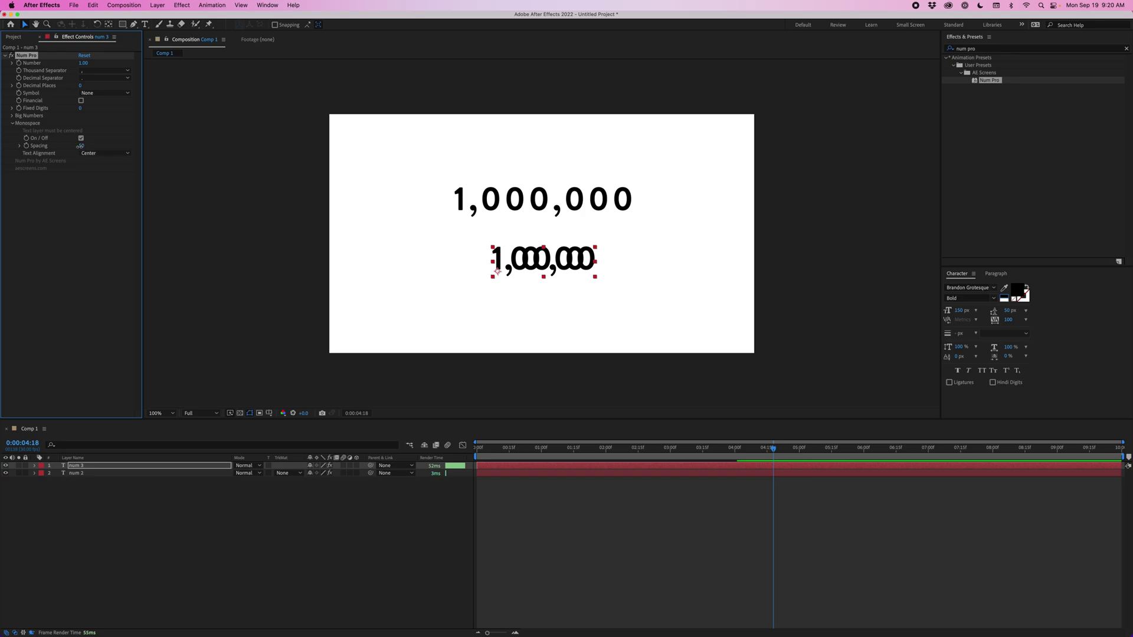
pyautogui.moveTo(80, 145); pyautogui.dragTo(329, 180)
pyautogui.click(813, 502)
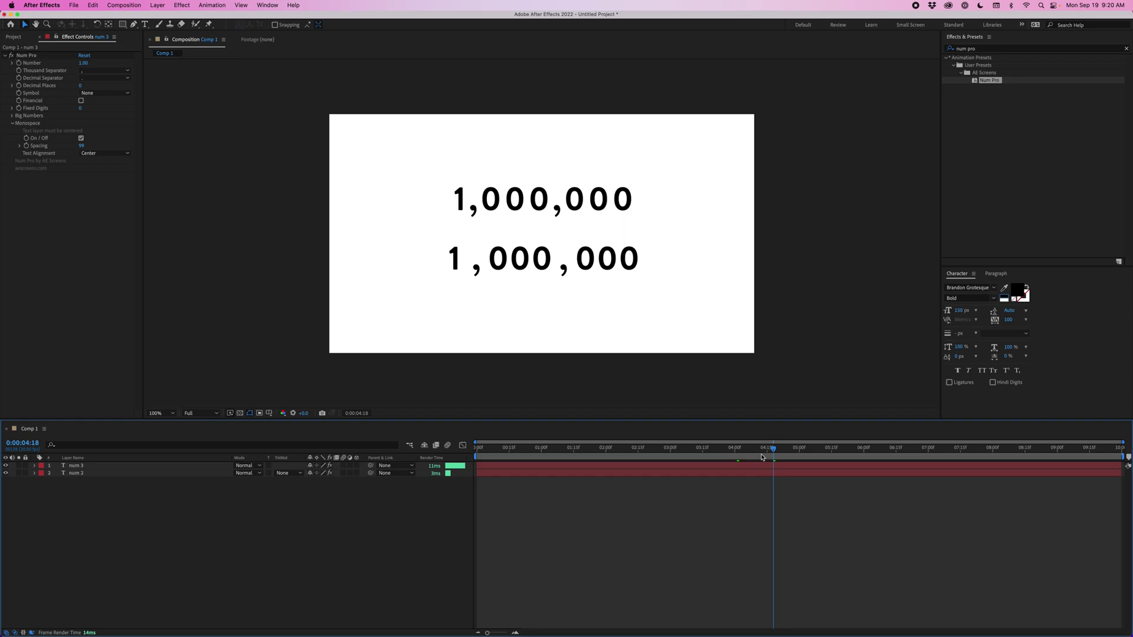
pyautogui.moveTo(762, 457); pyautogui.dragTo(477, 458)
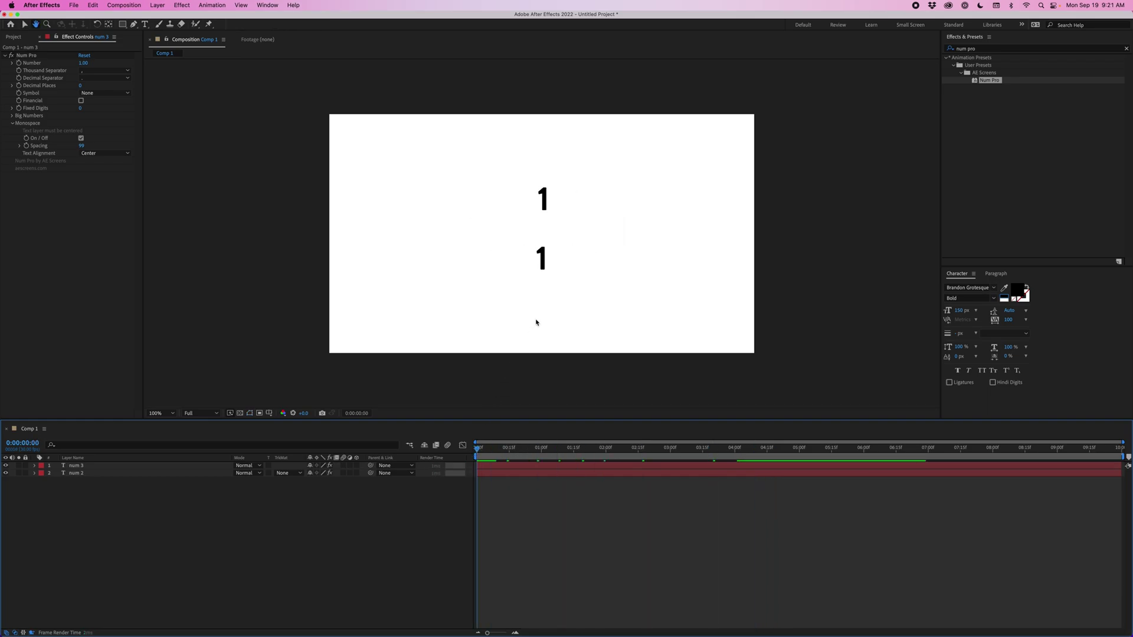
pyautogui.press('space')
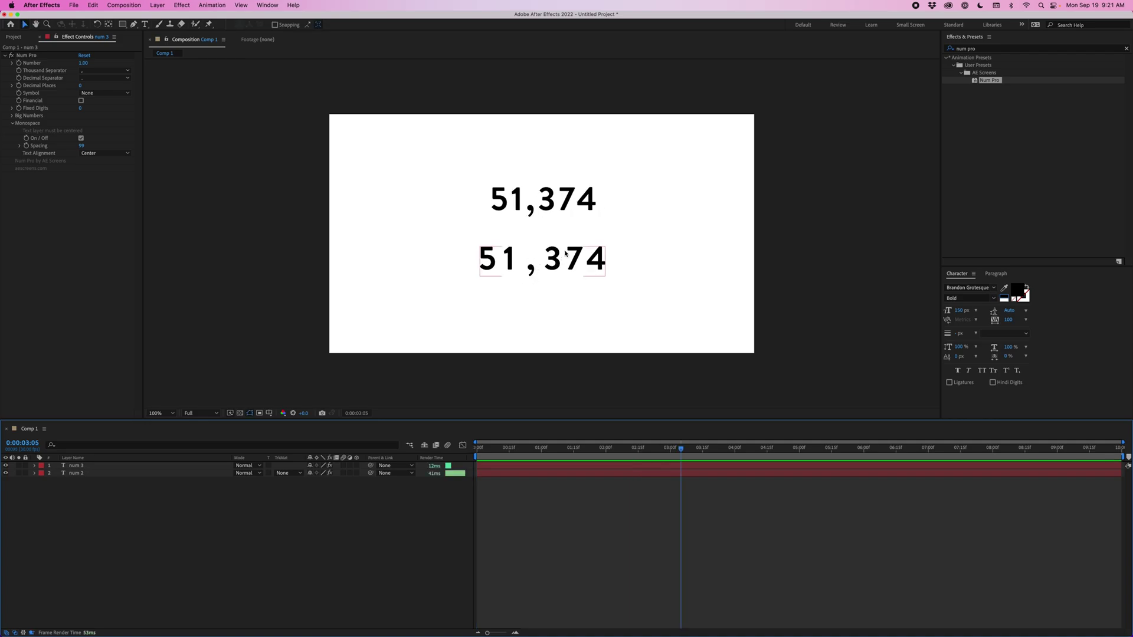
pyautogui.press('space')
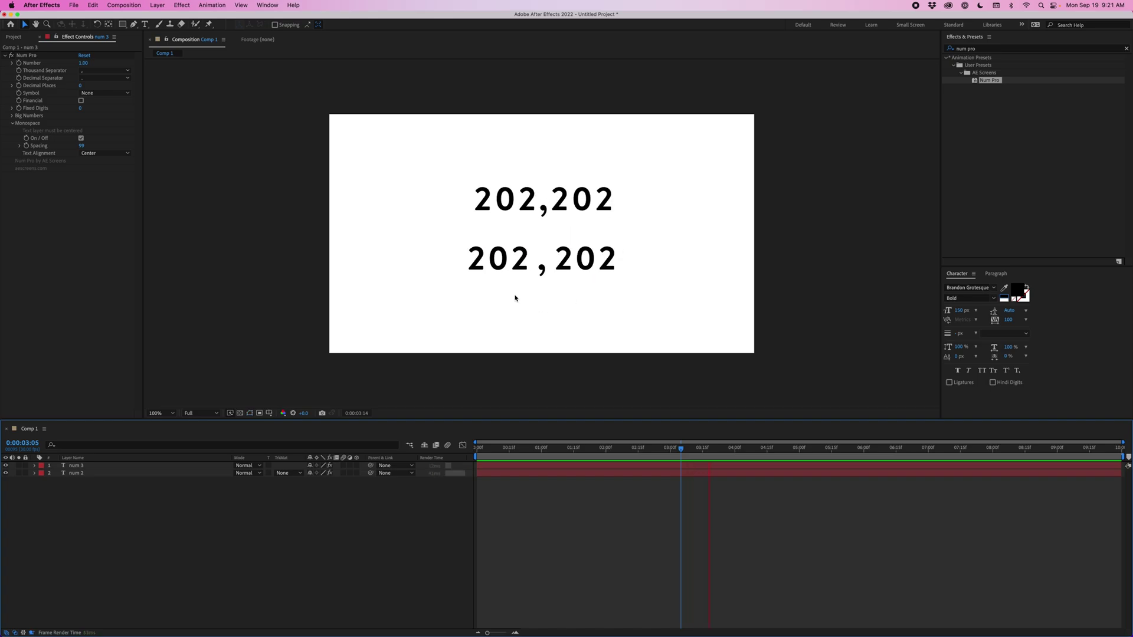
pyautogui.click(729, 467)
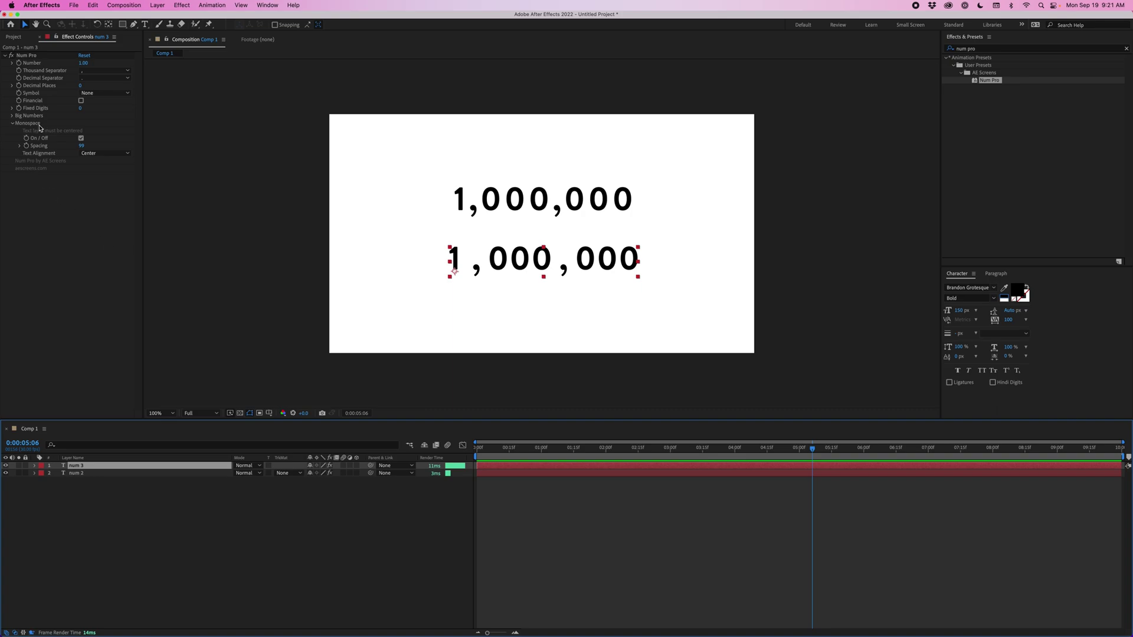
# Center-align num 3's paragraph in the Paragraph panel.
pyautogui.click(996, 274)
pyautogui.click(960, 288)
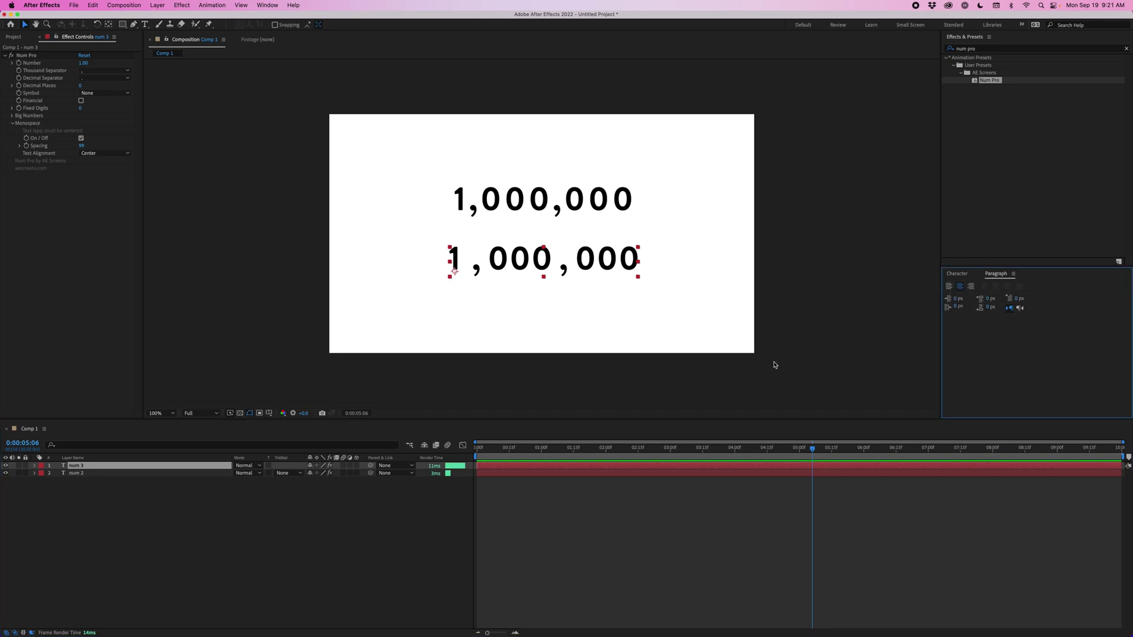
pyautogui.click(617, 449)
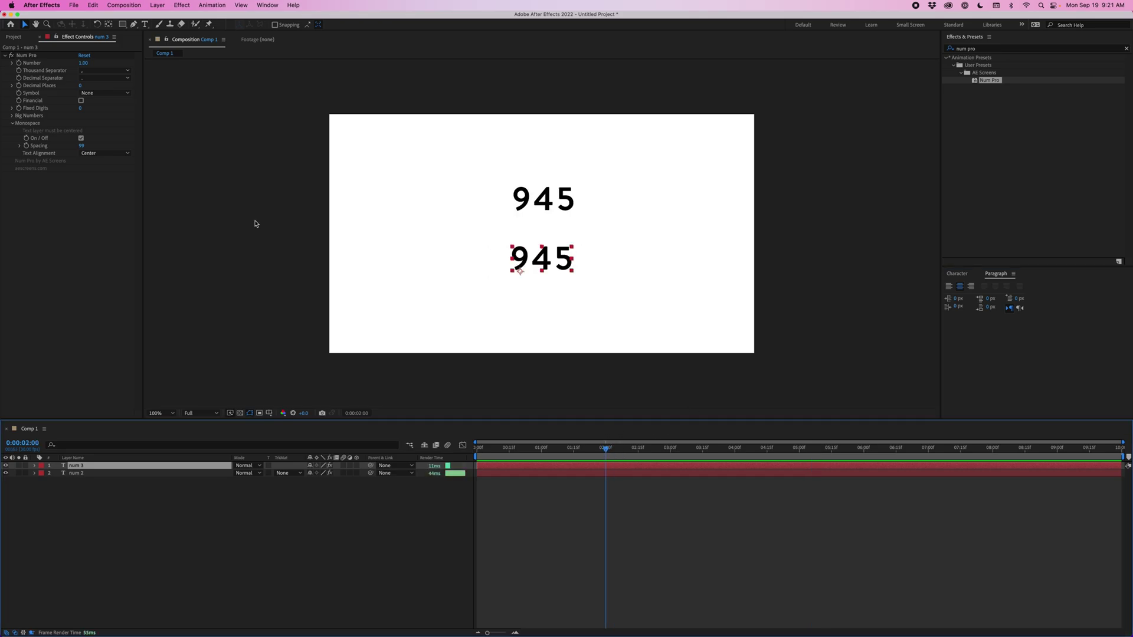
# Try Monospace Text Alignment Left and preview the counters from the start.
pyautogui.click(95, 157)
pyautogui.click(96, 157)
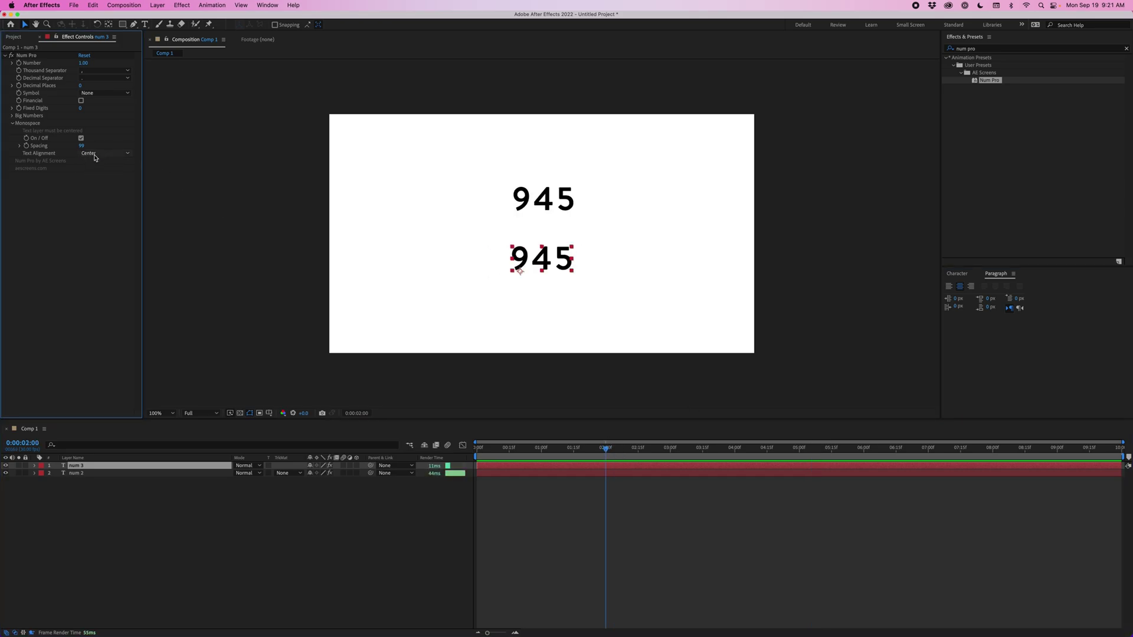
pyautogui.click(96, 158)
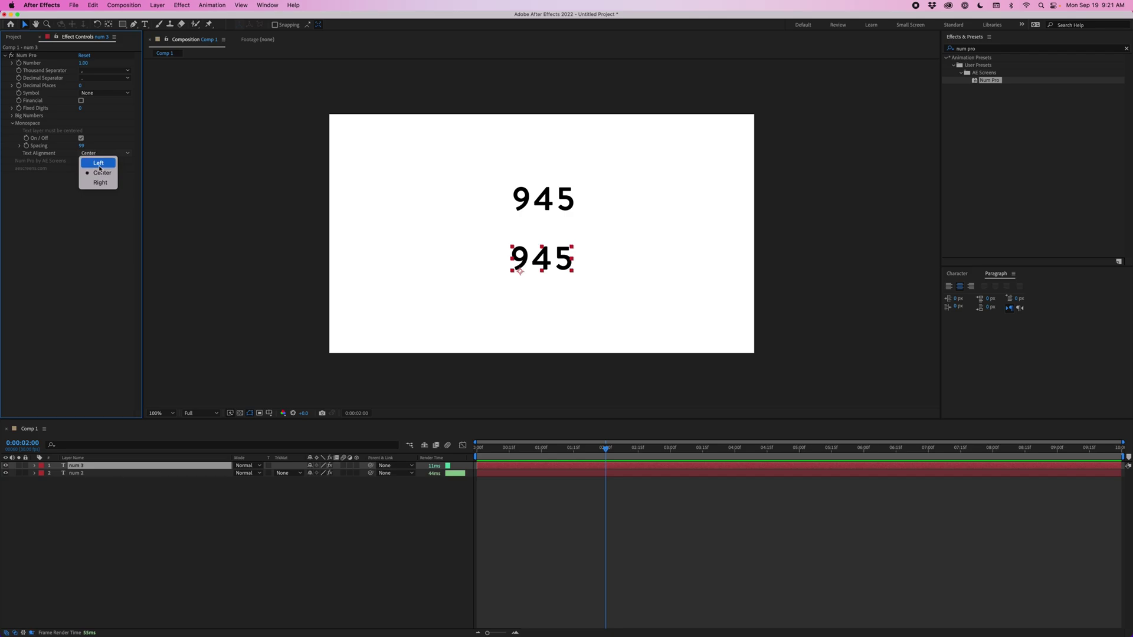
pyautogui.click(99, 166)
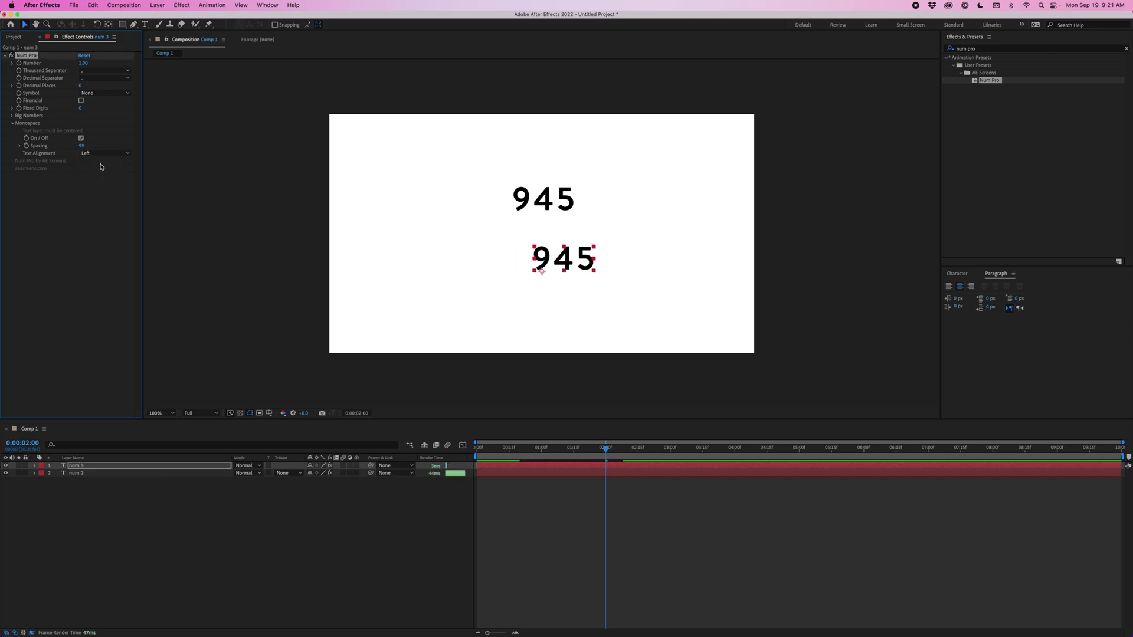
pyautogui.click(543, 461)
pyautogui.press('space')
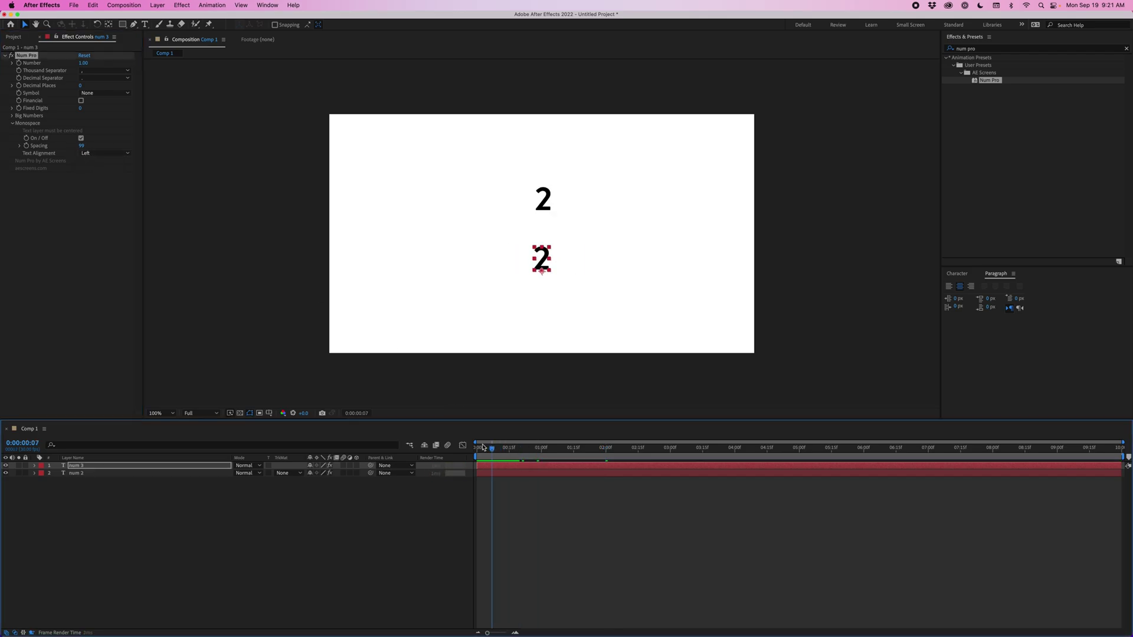
pyautogui.moveTo(556, 461); pyautogui.dragTo(770, 478)
# Switch Monospace Text Alignment to Right, then back to Center.
pyautogui.click(104, 152)
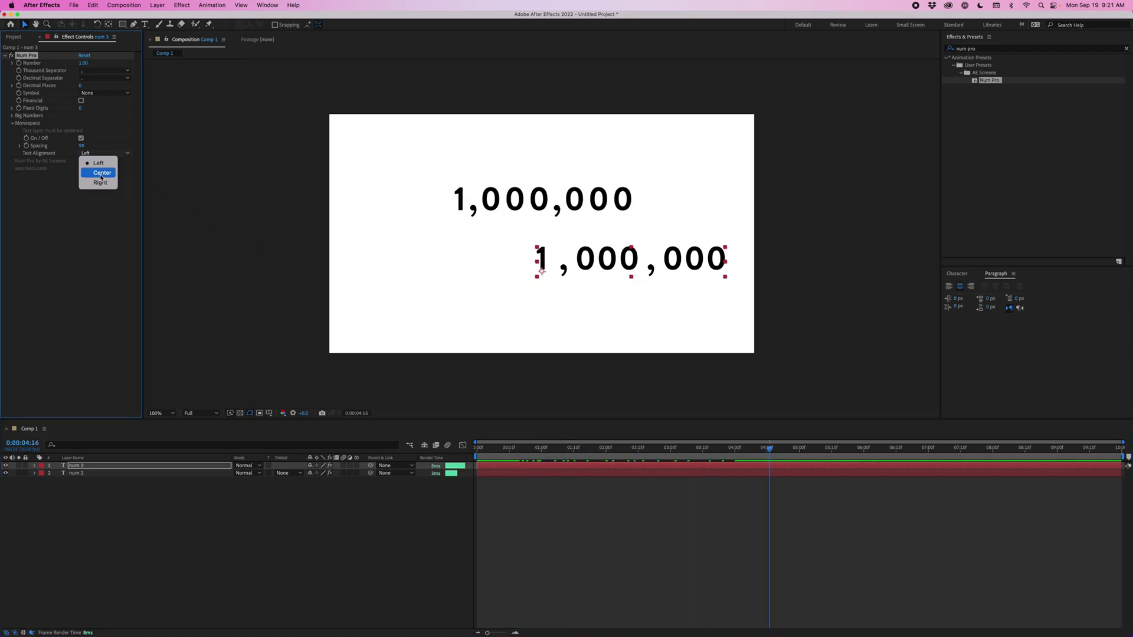
pyautogui.click(103, 181)
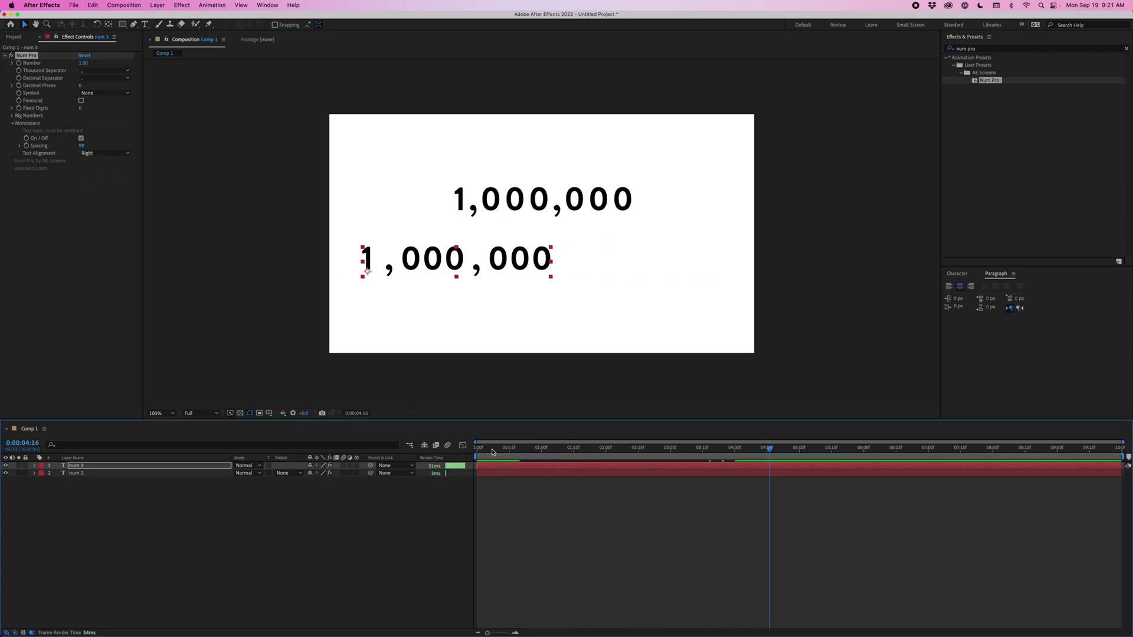
pyautogui.click(480, 444)
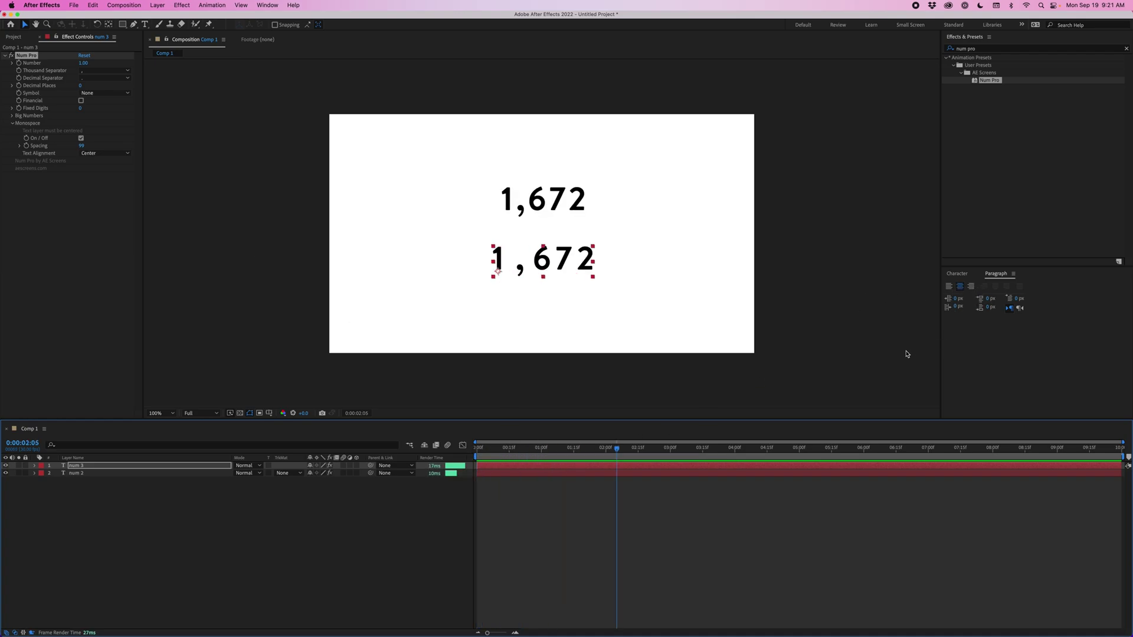
# Cycle num 3's paragraph alignment through left and right back to center, then preview.
pyautogui.click(949, 287)
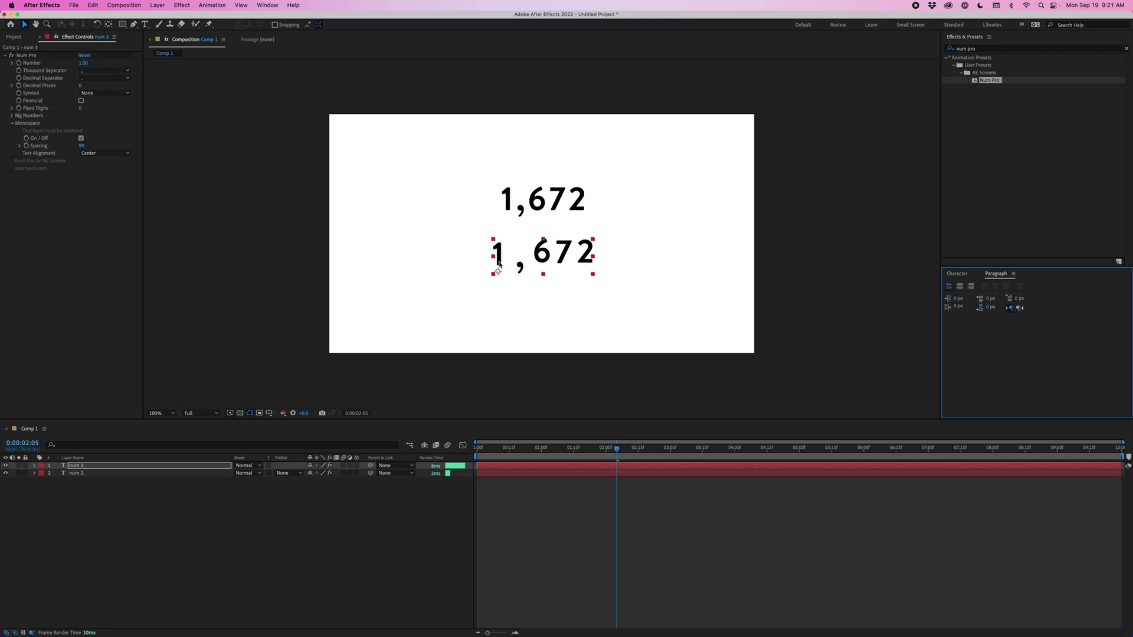
pyautogui.click(973, 288)
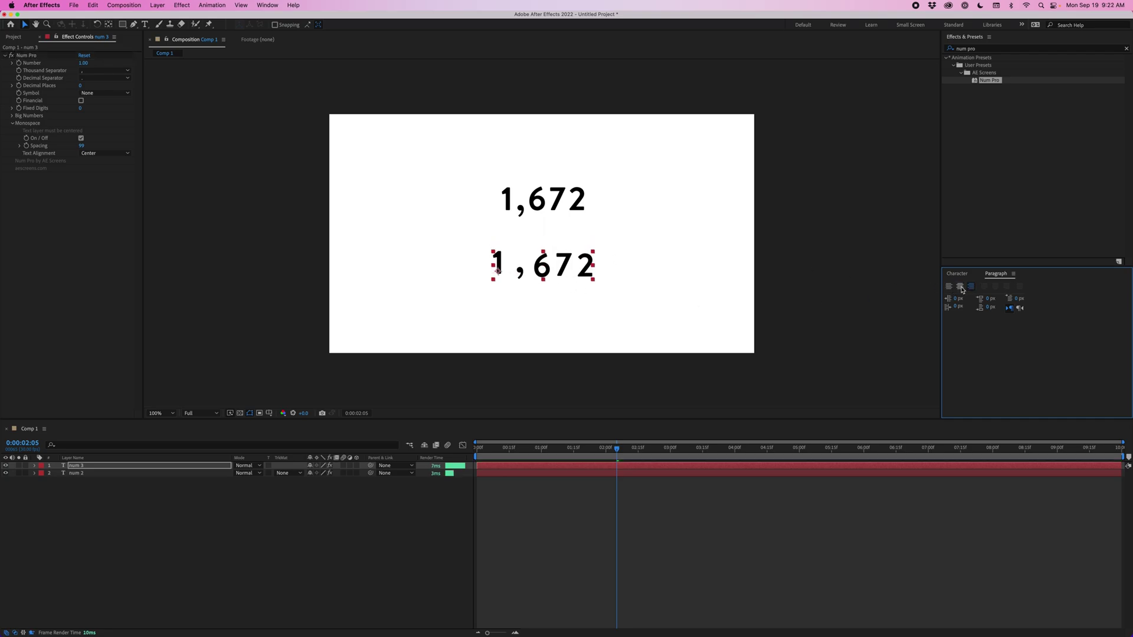
pyautogui.click(957, 288)
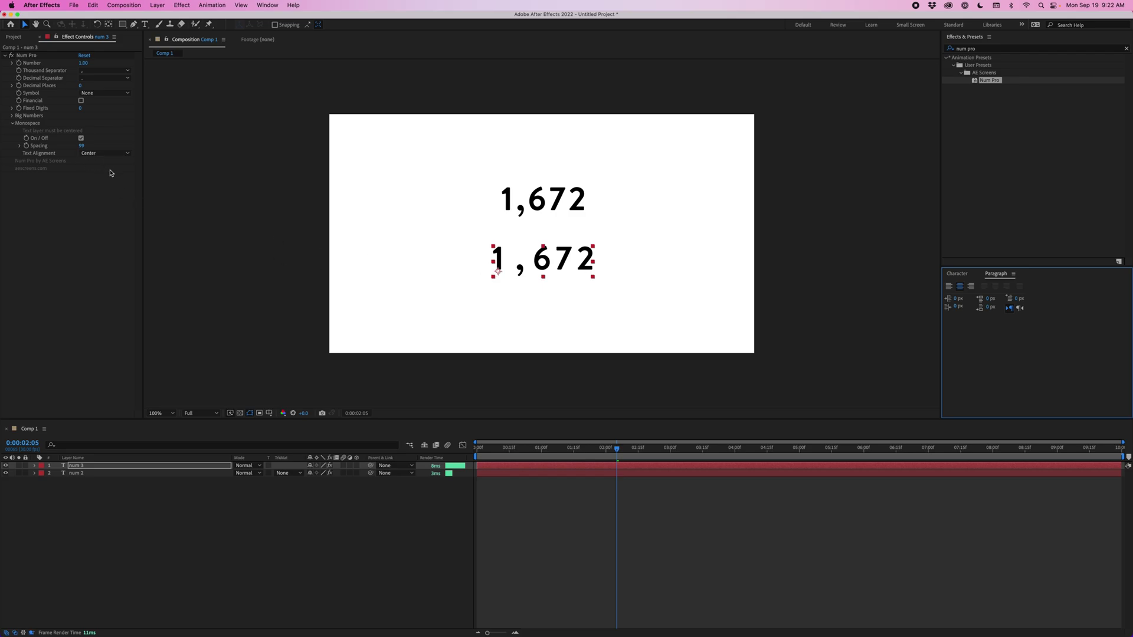
pyautogui.press('space')
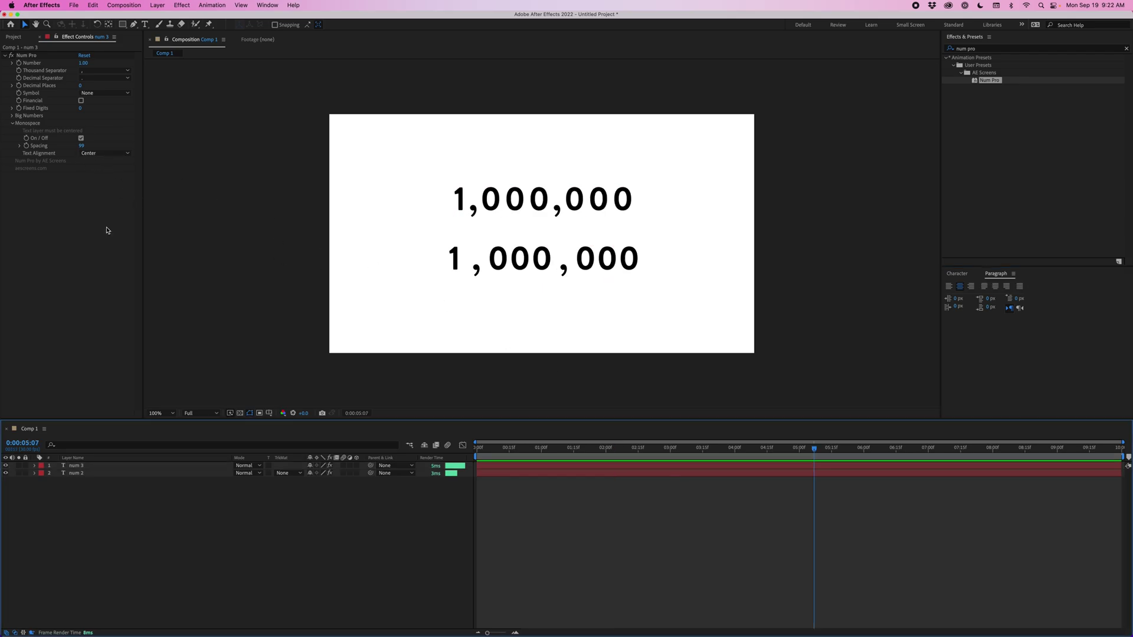